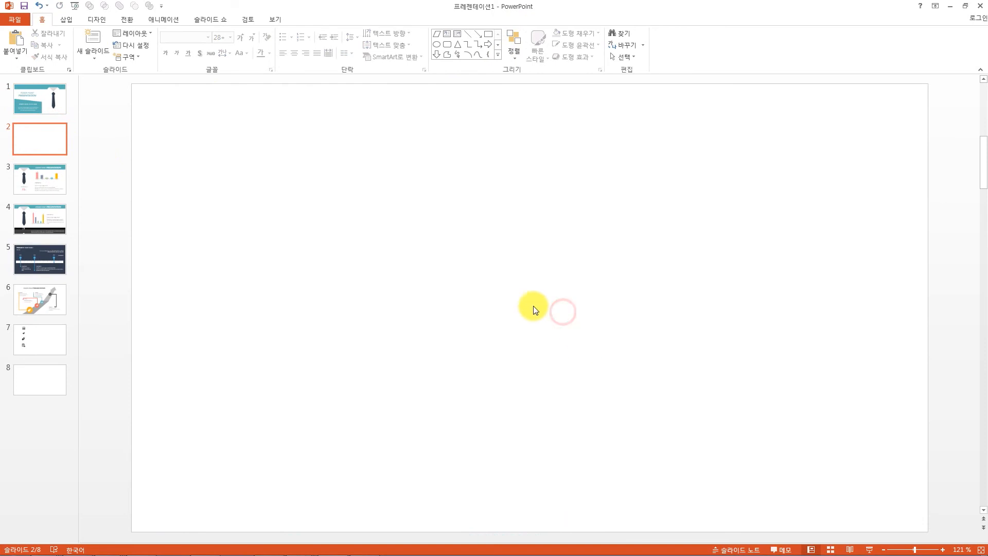
Draw a rectangle about 1.23 cm high and 4.27 cm wide on slide 2 and place an identical copy beside it.
click(66, 20)
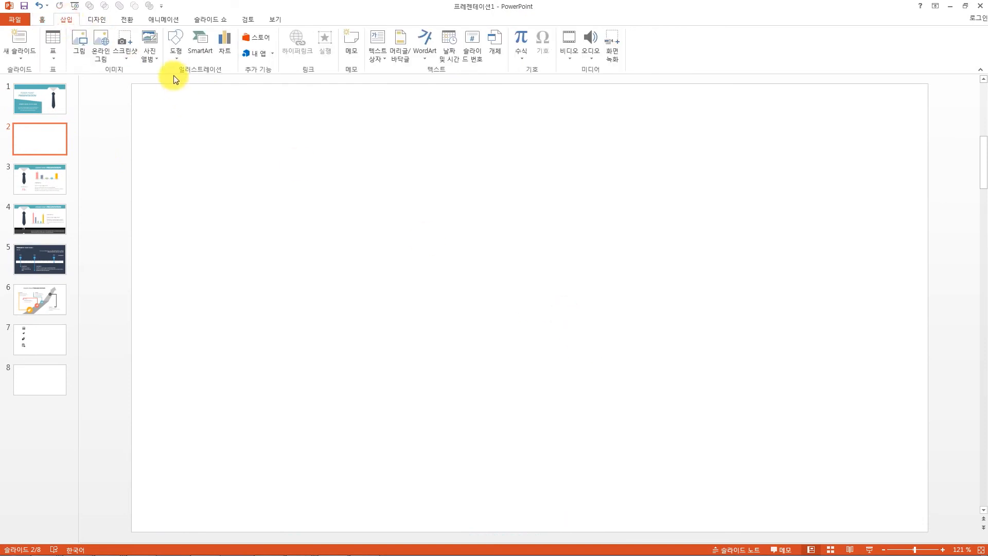
click(174, 55)
click(222, 84)
mouse_move(353, 170)
mouse_down()
mouse_move(453, 198)
mouse_move(404, 200)
mouse_move(480, 221)
mouse_move(567, 207)
mouse_up()
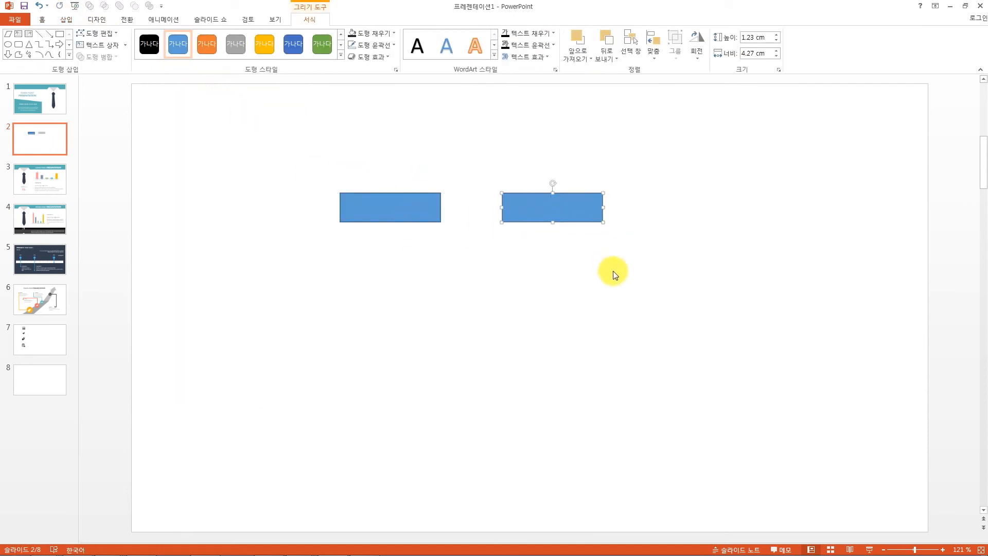
Rotate the right rectangle 45° counterclockwise and the left one 45° clockwise, moving the right one in to form a V.
key(alt+Left)
key(alt+Left)
key(alt+Left)
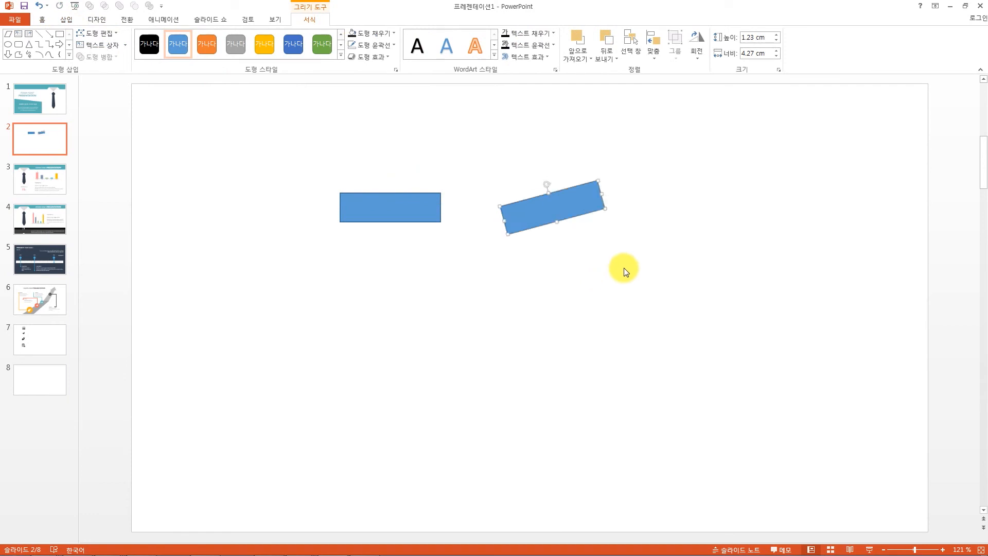
click(425, 212)
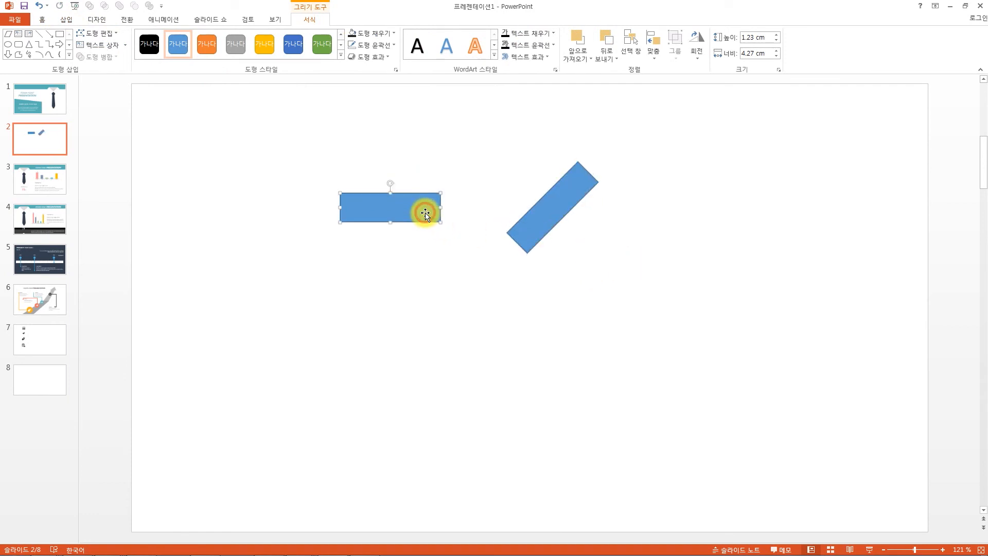
key(alt+Right)
key(alt+Right)
key(alt+Right)
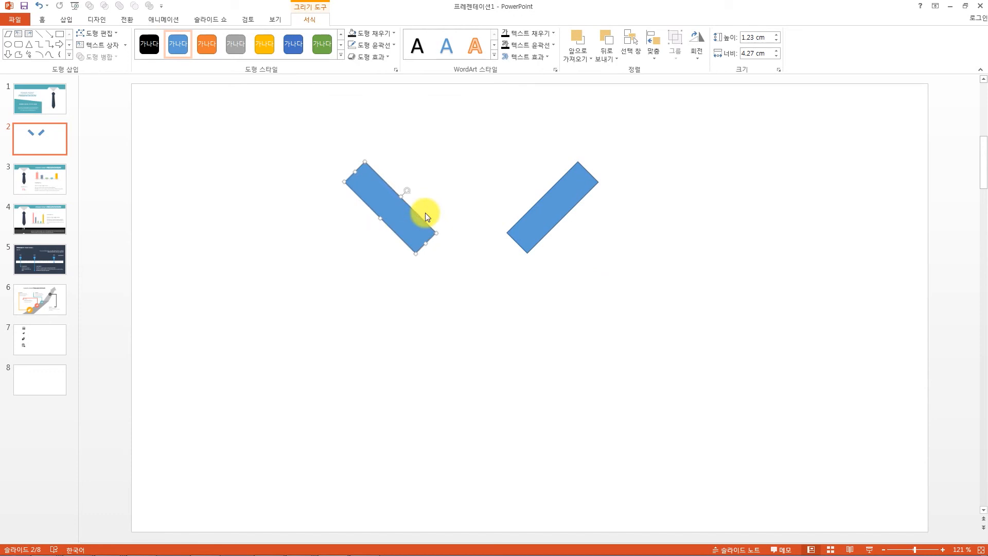
drag(551, 220, 481, 221)
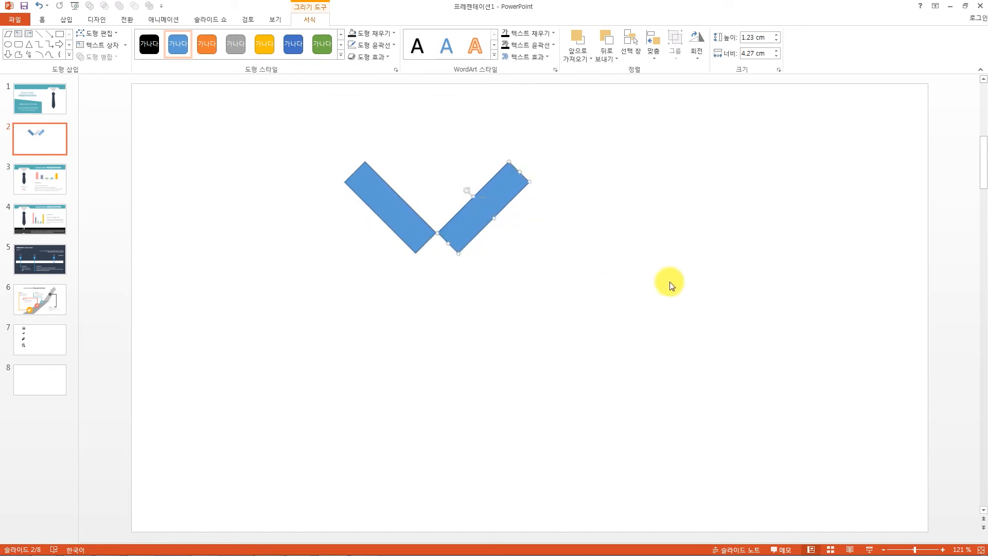
click(674, 285)
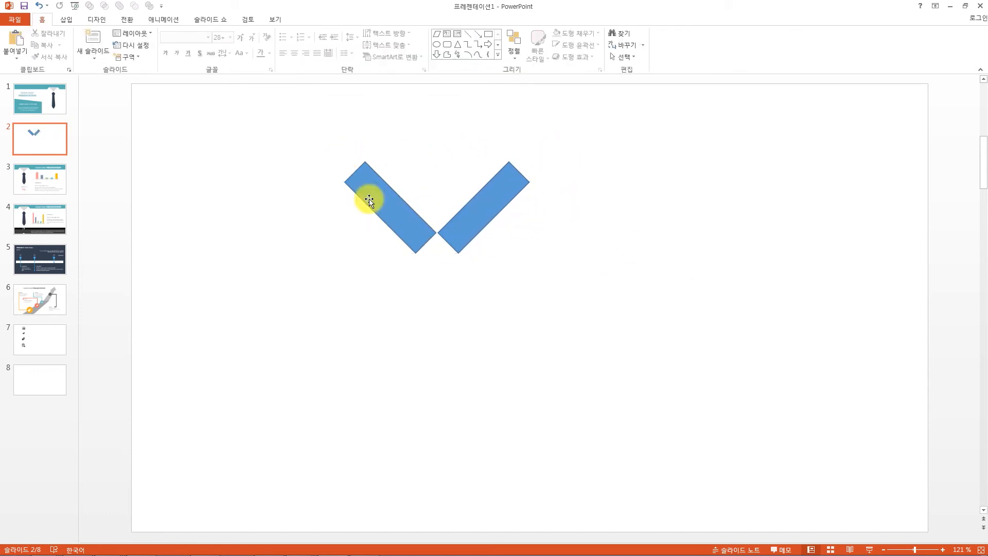
Draw a wide isosceles triangle above the V, spanning the gap between the rectangles' upper ends.
click(67, 22)
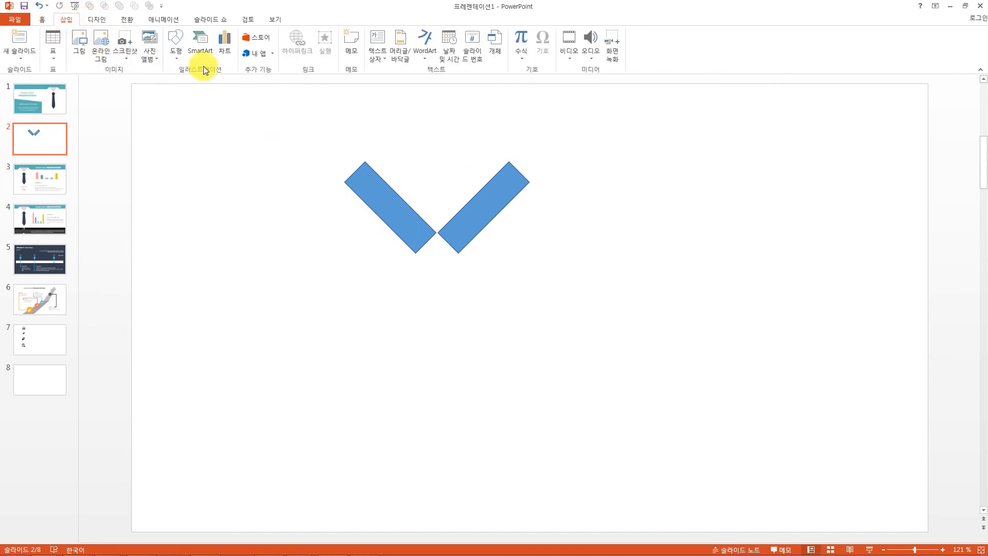
click(180, 58)
click(250, 82)
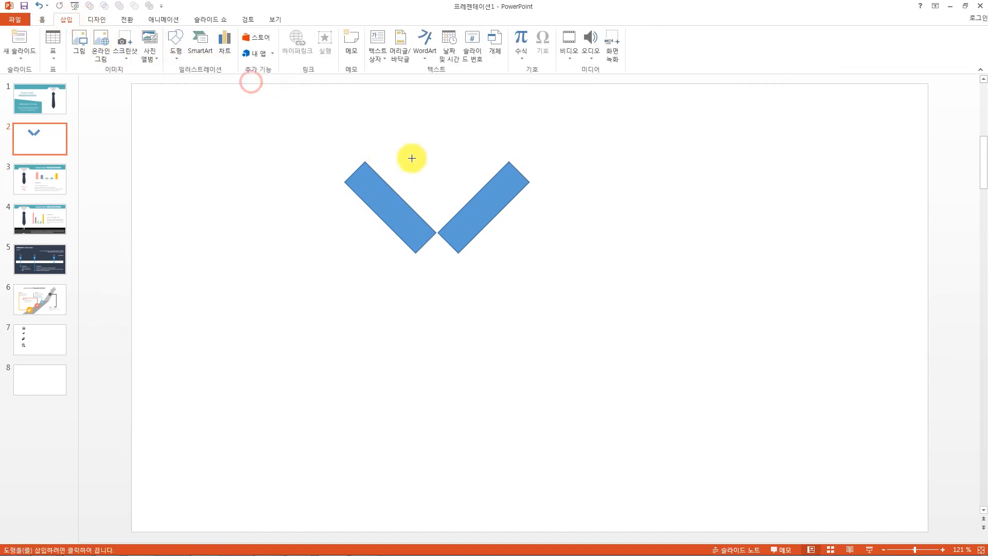
drag(369, 113, 509, 157)
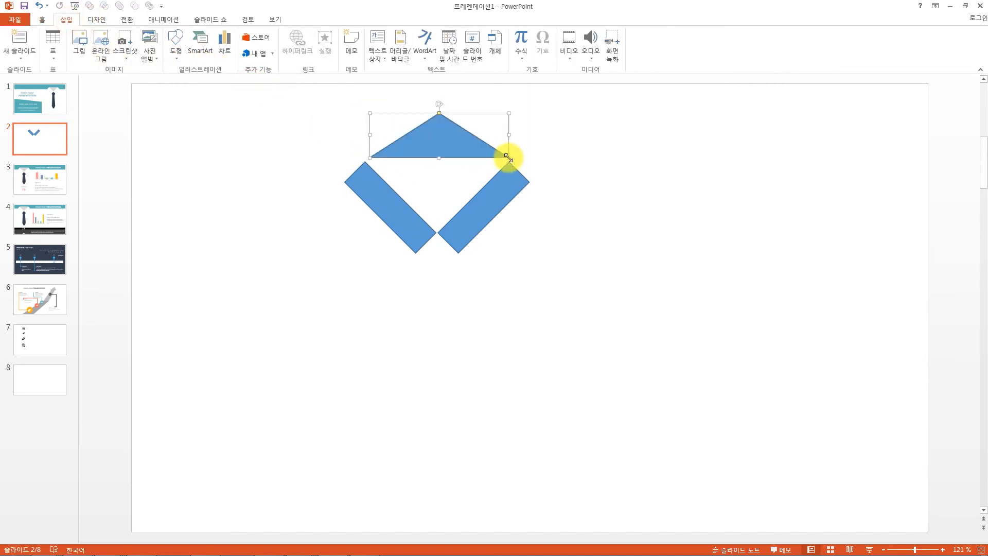
Flip the triangle point-down and fit it between the two rectangles at about 2.95 cm high and 6.09 cm wide.
drag(368, 112, 377, 220)
click(428, 178)
drag(427, 178, 417, 182)
drag(496, 191, 508, 191)
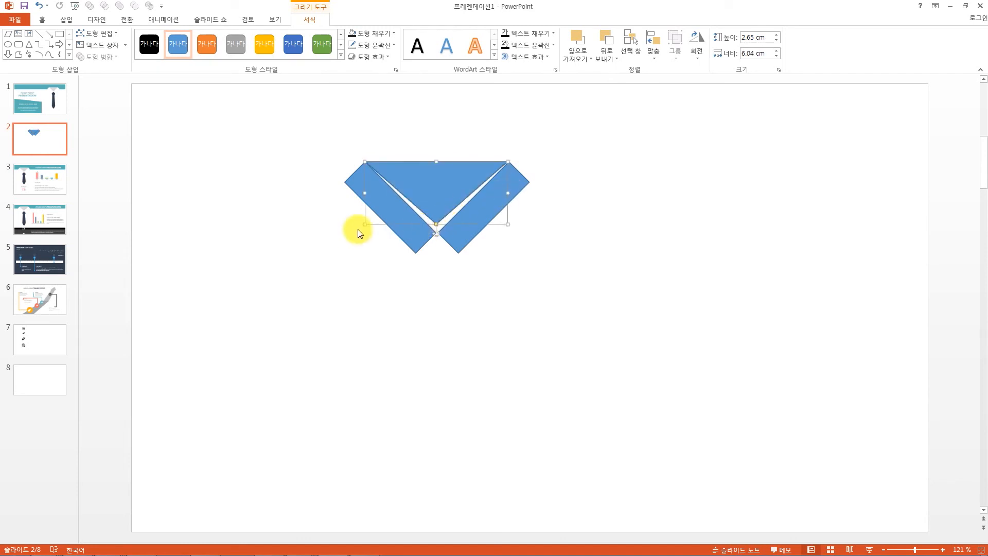
drag(364, 224, 364, 231)
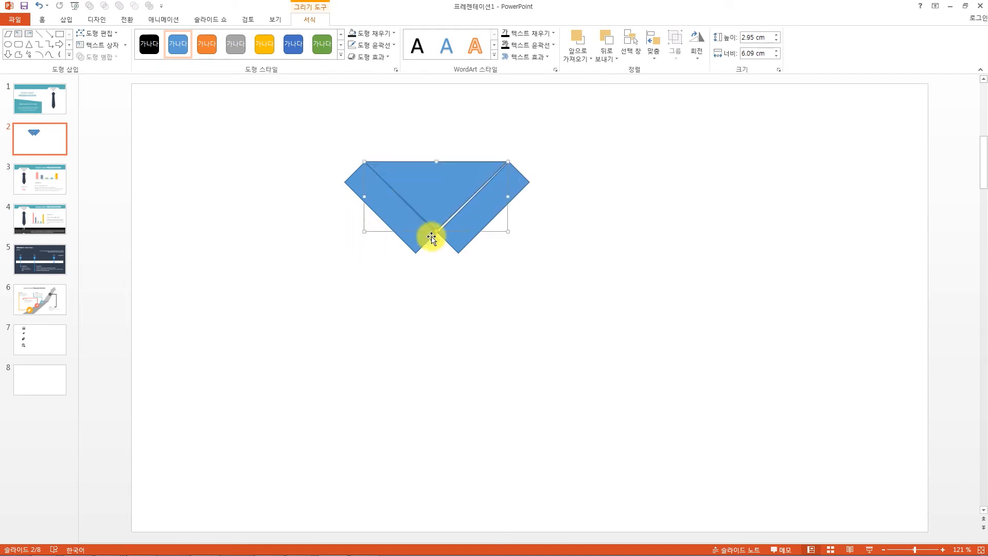
Nudge the triangle and the right rectangle into alignment to close the gap along their shared edge.
scroll(528, 279, up, 5)
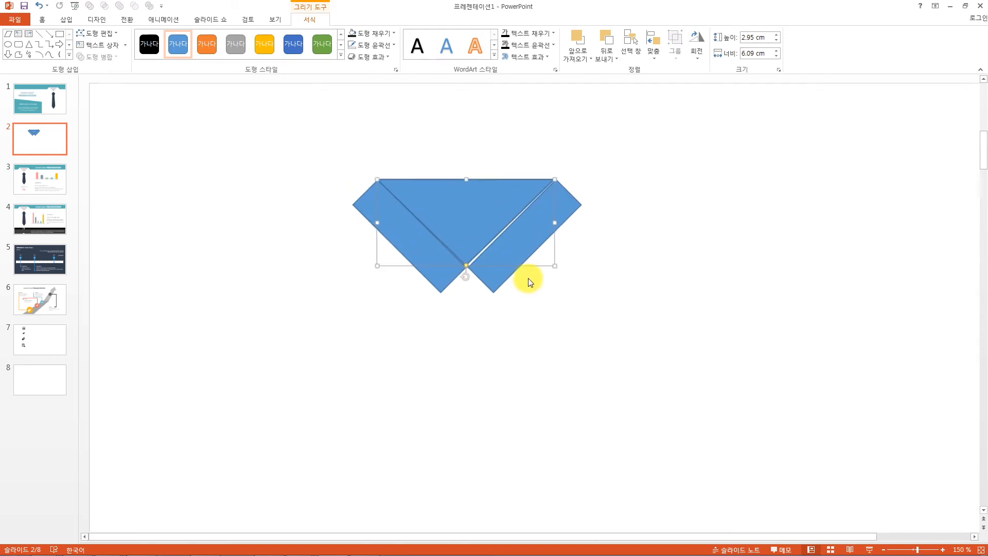
drag(483, 247, 486, 248)
key(ctrl+Right)
click(584, 343)
drag(584, 342, 581, 342)
Remove the outlines from the triangle and both rectangles.
drag(798, 399, 393, 162)
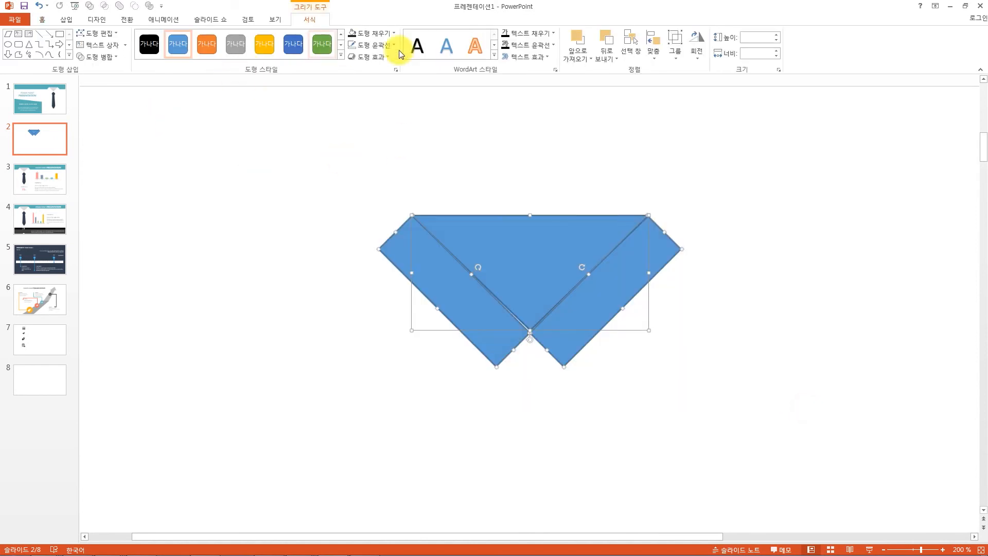
click(384, 47)
click(370, 139)
click(501, 163)
Enlarge the triangle slightly to cover the thin gaps along both rectangles.
click(517, 273)
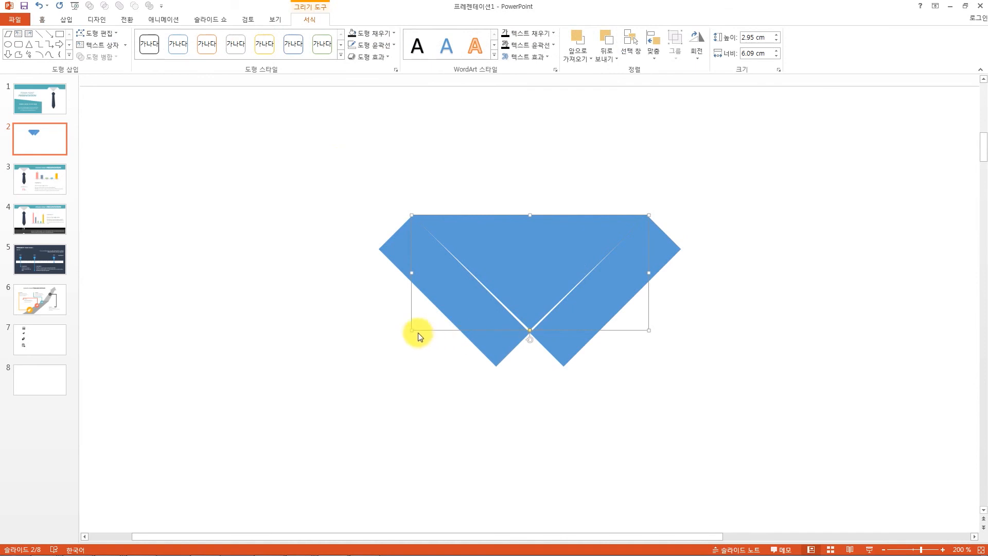
drag(411, 330, 408, 333)
click(762, 394)
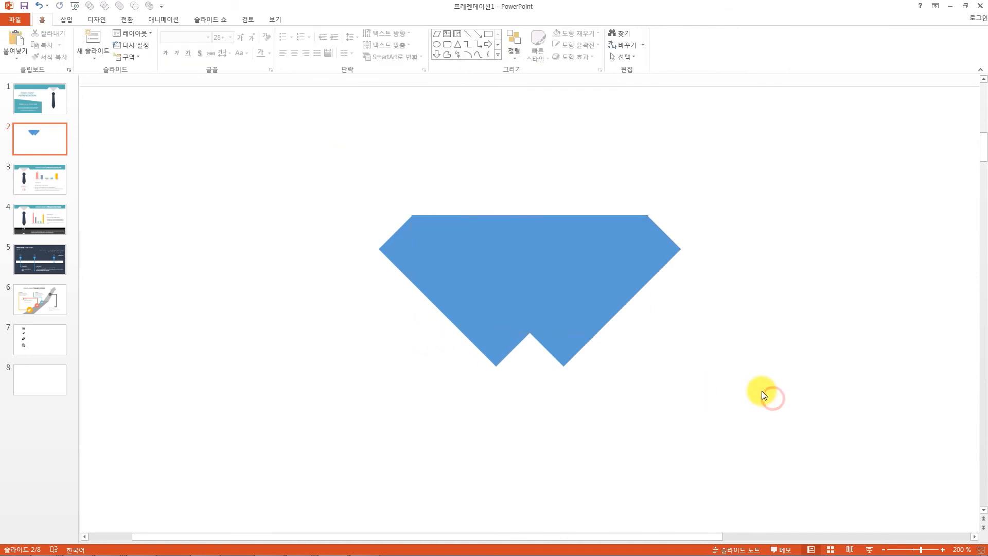
Set the slide background to a solid light gray fill.
ctrl+scroll(716, 337, down, 3)
right_click(205, 251)
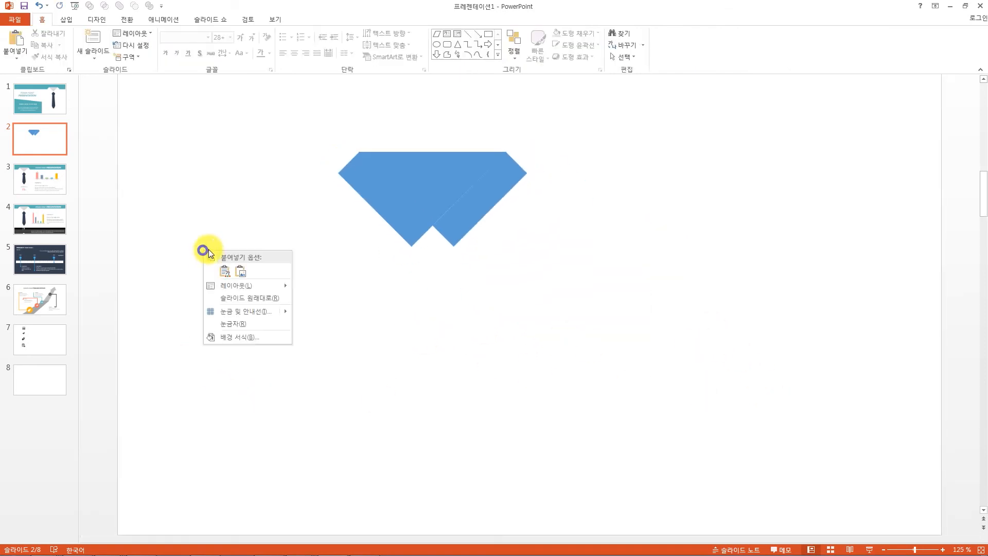
click(234, 338)
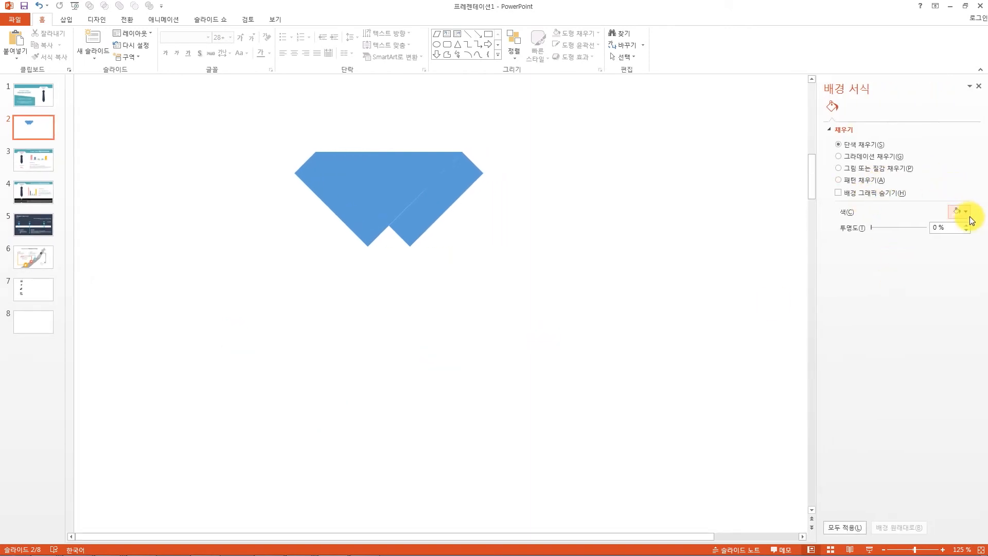
click(960, 211)
click(903, 255)
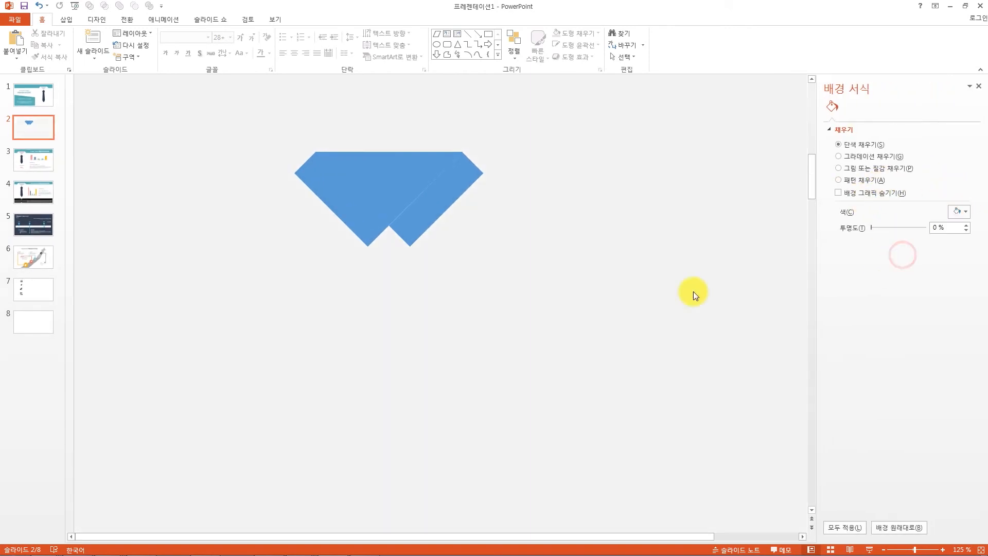
Fill the triangle and both rectangles with white.
ctrl+scroll(559, 319, down, 4)
drag(516, 330, 229, 185)
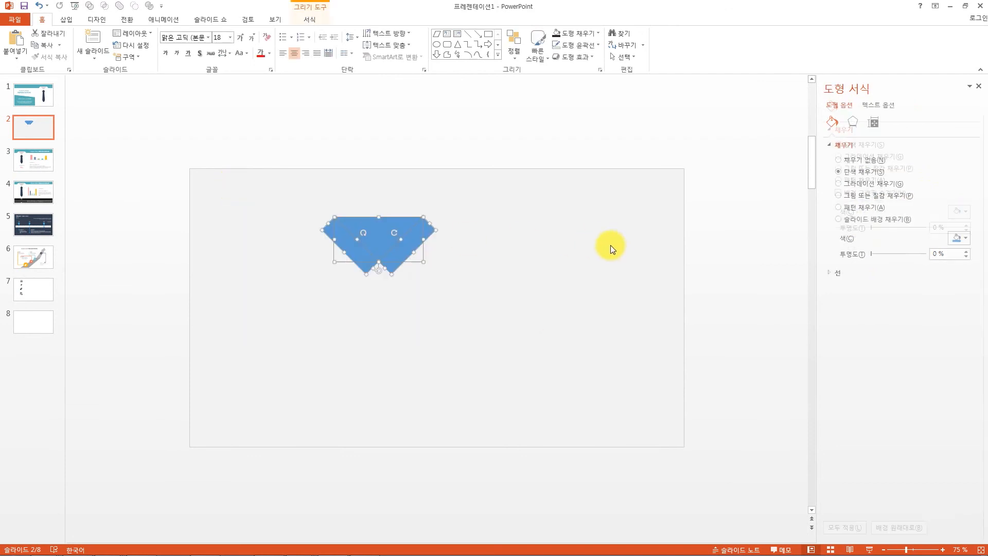
click(577, 35)
click(556, 58)
click(352, 142)
Fill only the triangle with a gray slightly darker than the slide background.
click(376, 224)
ctrl+scroll(306, 249, up, 4)
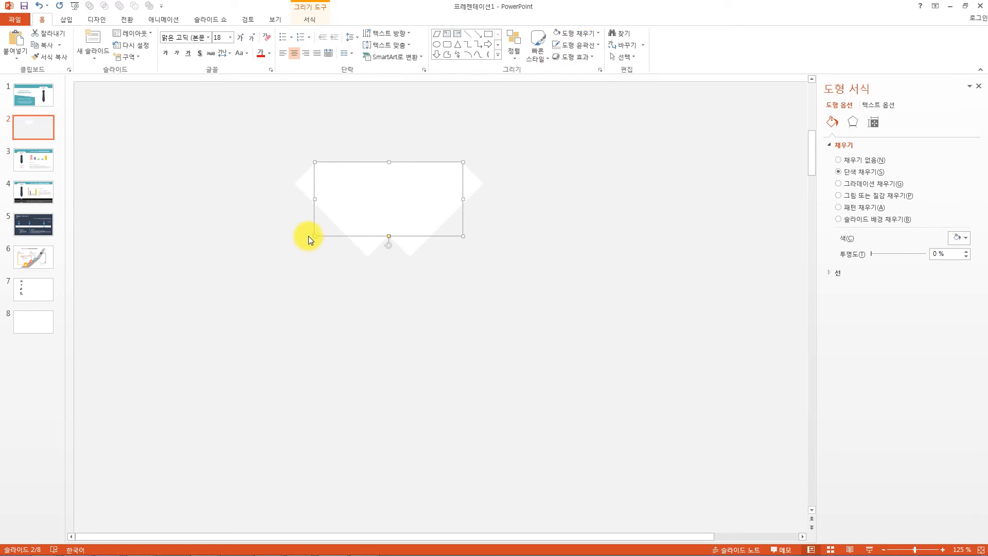
click(570, 32)
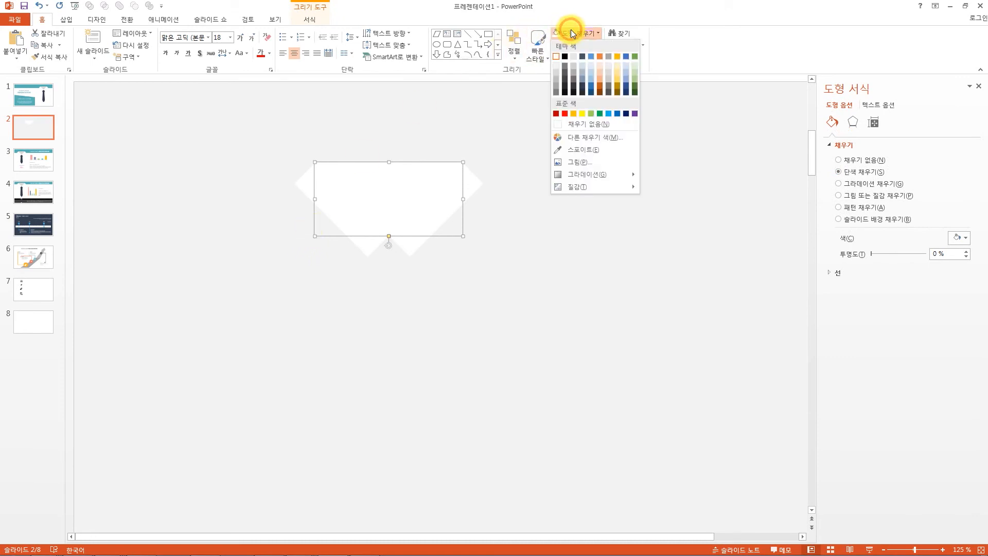
click(558, 71)
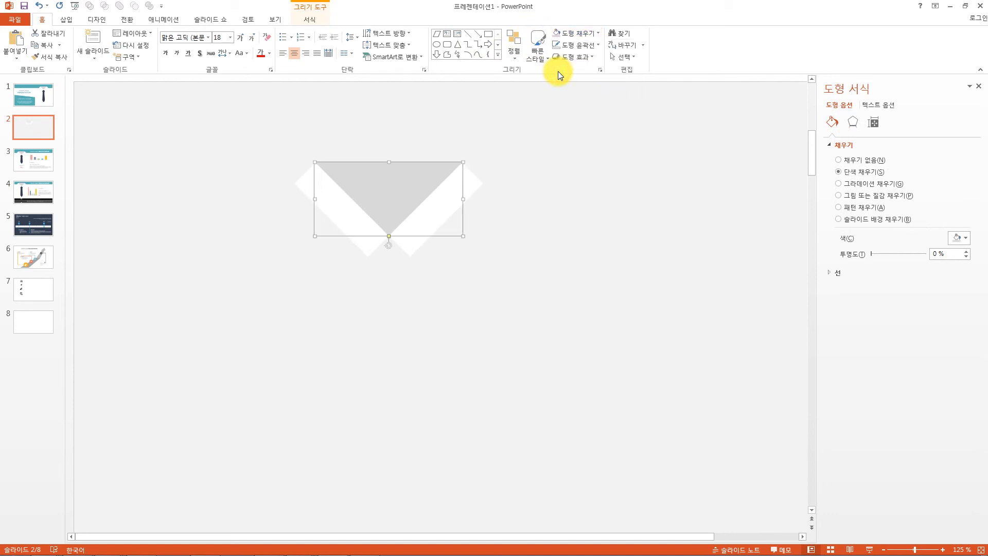
click(443, 341)
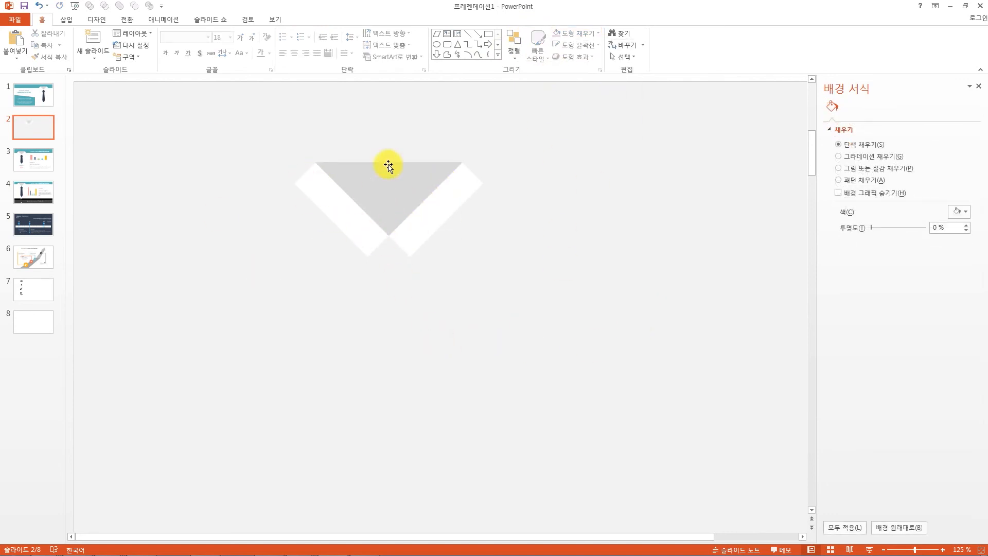
click(562, 235)
click(497, 295)
click(342, 227)
shift+click(440, 220)
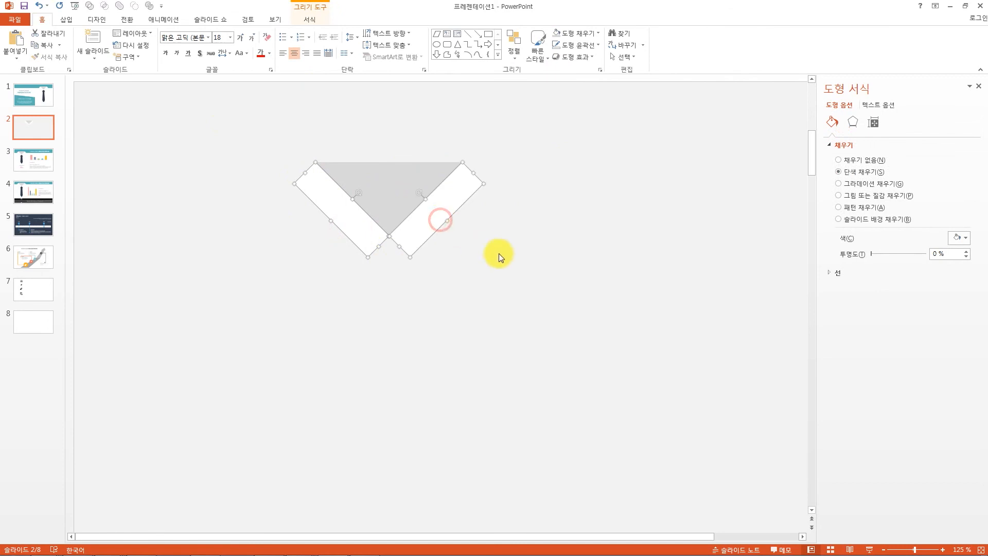
click(498, 253)
Apply an outer shadow offset to the lower right to the right rectangle.
click(461, 192)
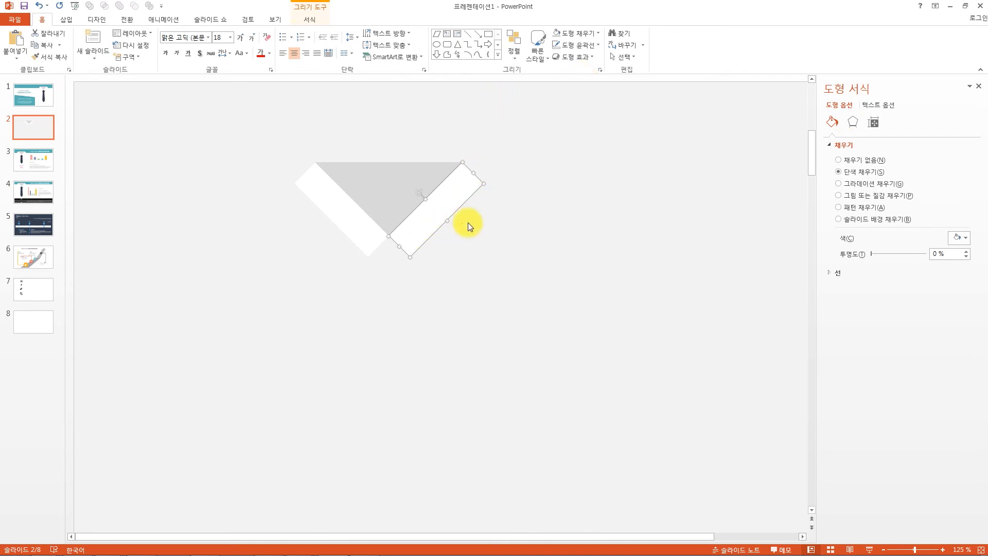
click(570, 61)
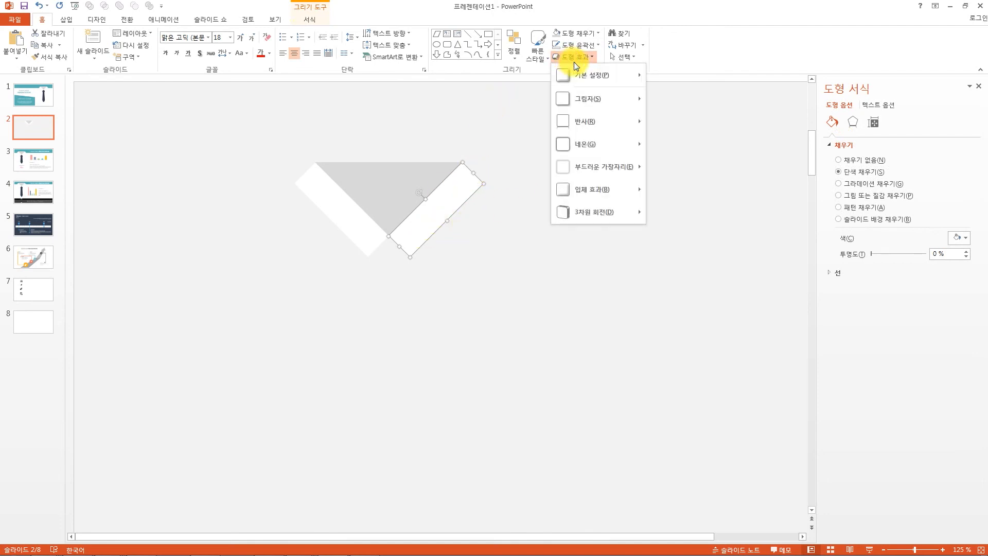
mouse_move(593, 97)
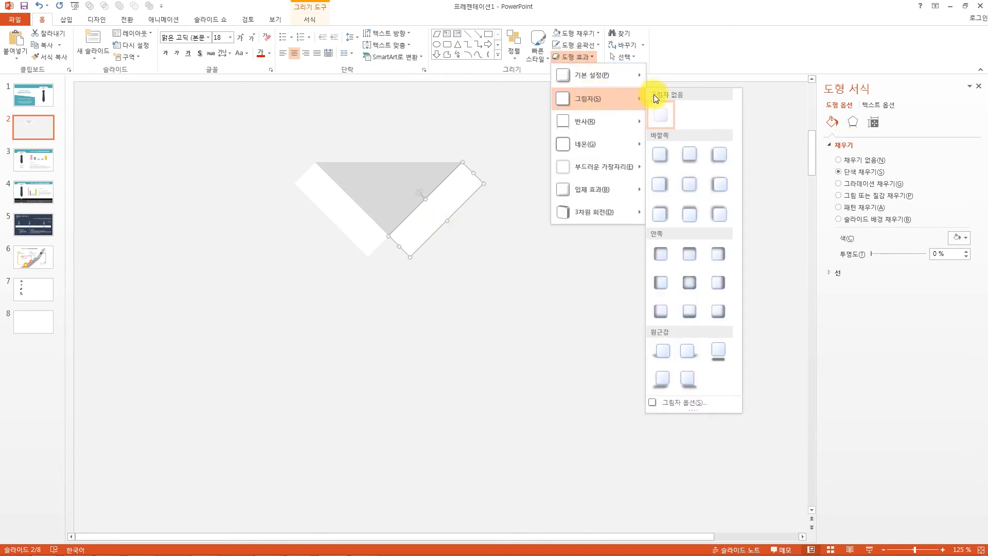
click(668, 154)
Apply an outer shadow offset to the lower left to the left rectangle.
click(353, 220)
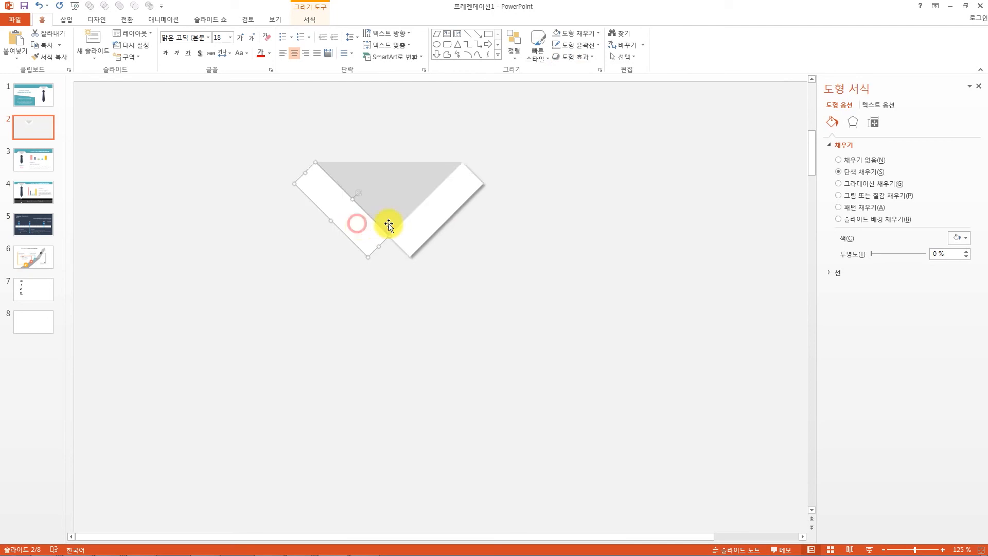
click(570, 58)
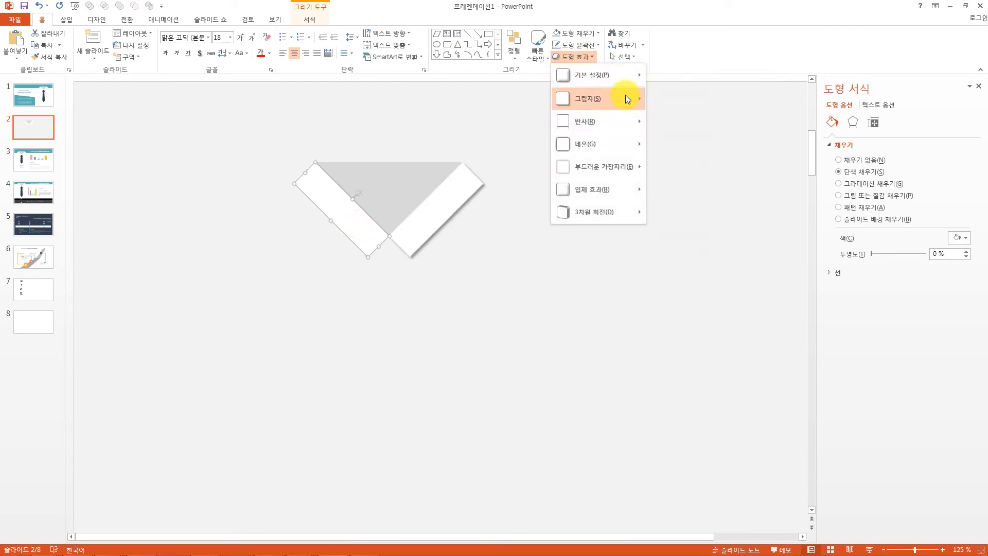
mouse_move(631, 97)
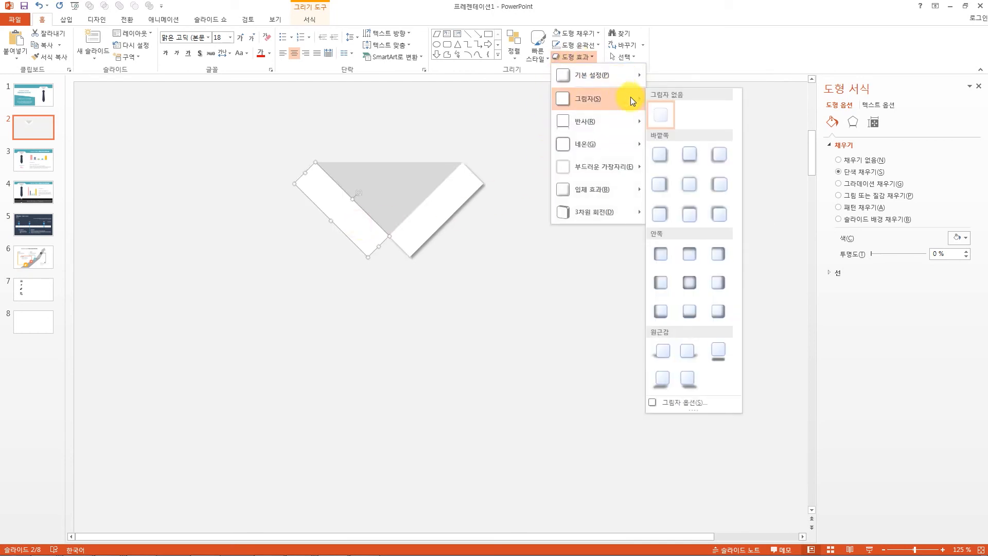
click(709, 153)
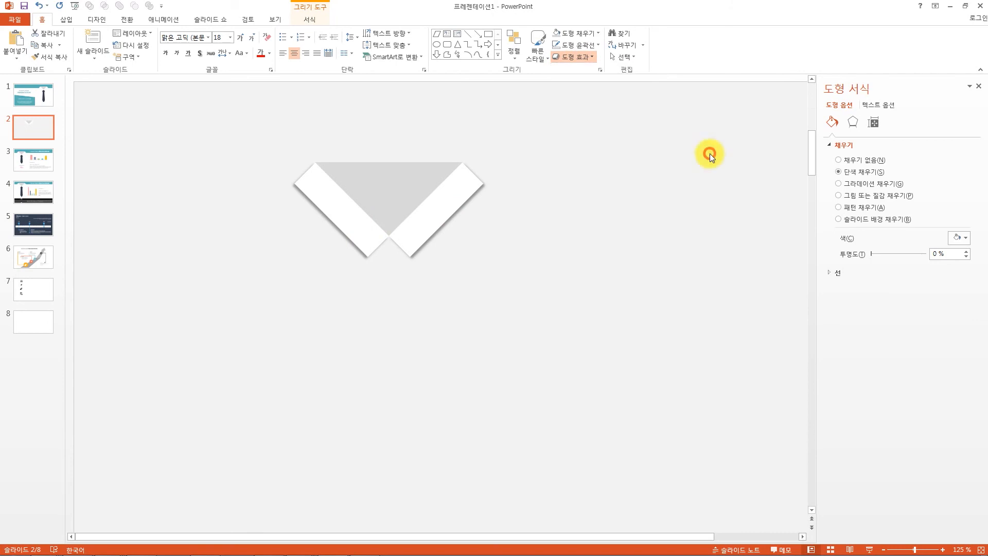
click(563, 313)
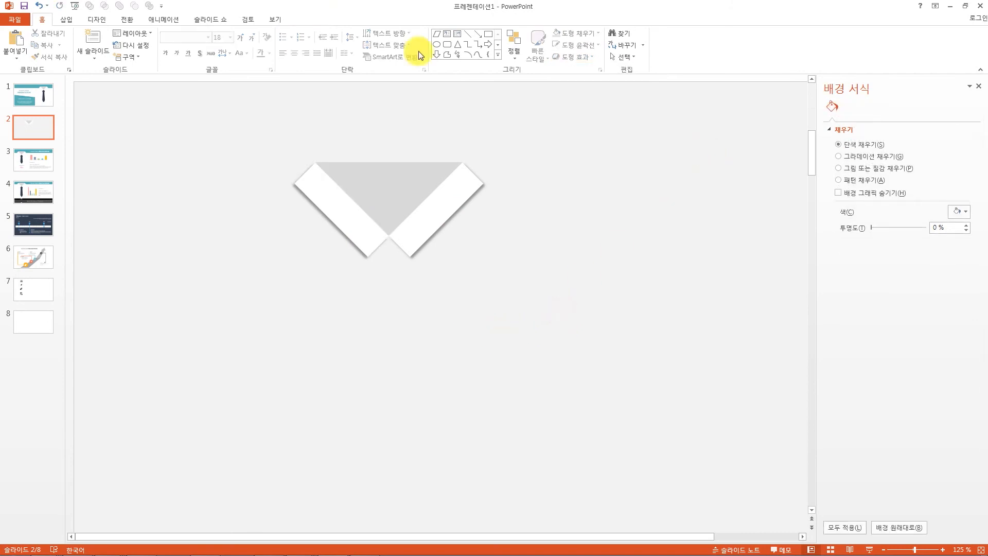
Draw a regular pentagon about 1.77 cm high and 1.55 cm wide just below the point where the collar strips meet.
click(542, 229)
click(455, 311)
click(70, 21)
click(177, 56)
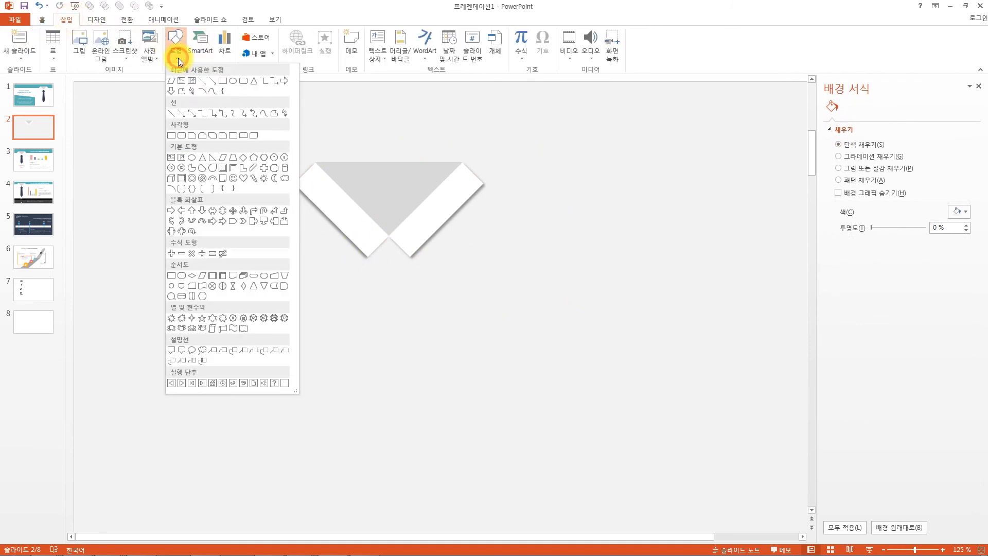
click(255, 160)
mouse_move(378, 254)
mouse_down()
mouse_move(415, 290)
mouse_move(392, 267)
mouse_move(386, 238)
mouse_up()
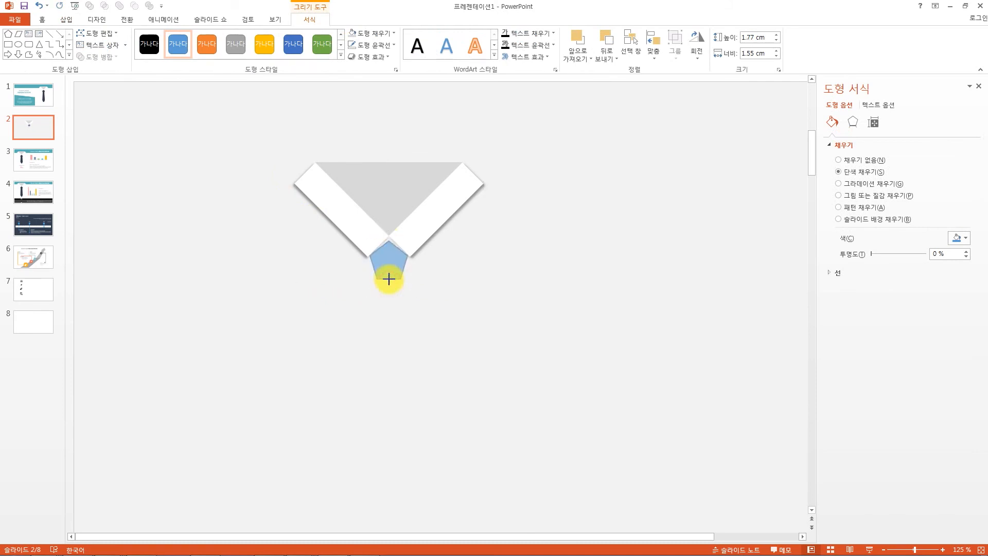
Set the pentagon's height to about 1.57 cm and fill it with a dark blue-gray theme color.
drag(389, 279, 389, 267)
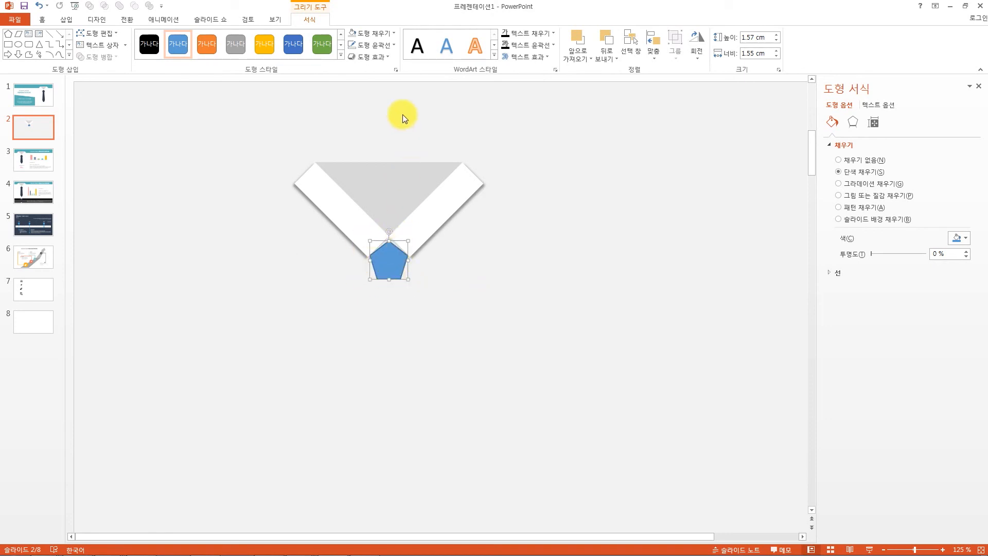
click(379, 32)
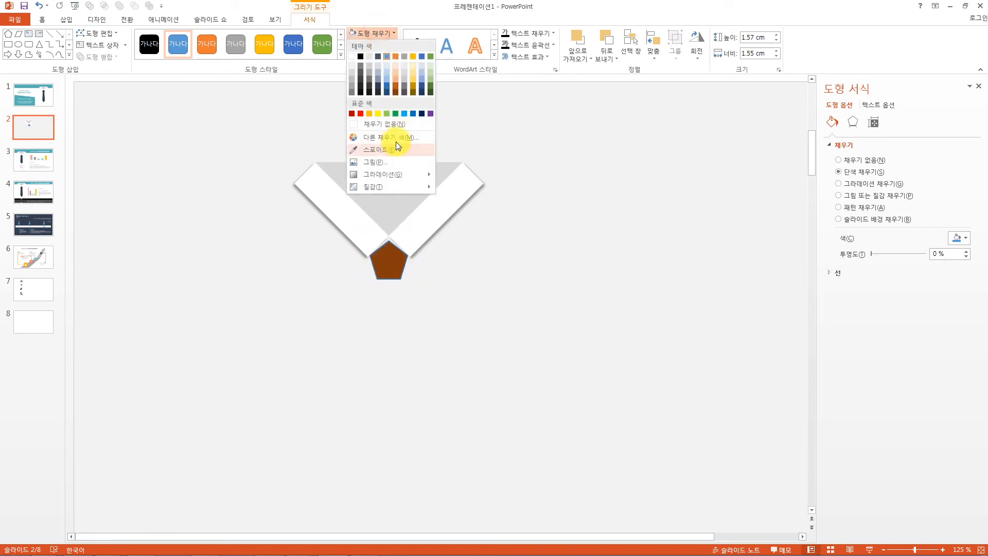
click(378, 87)
click(380, 45)
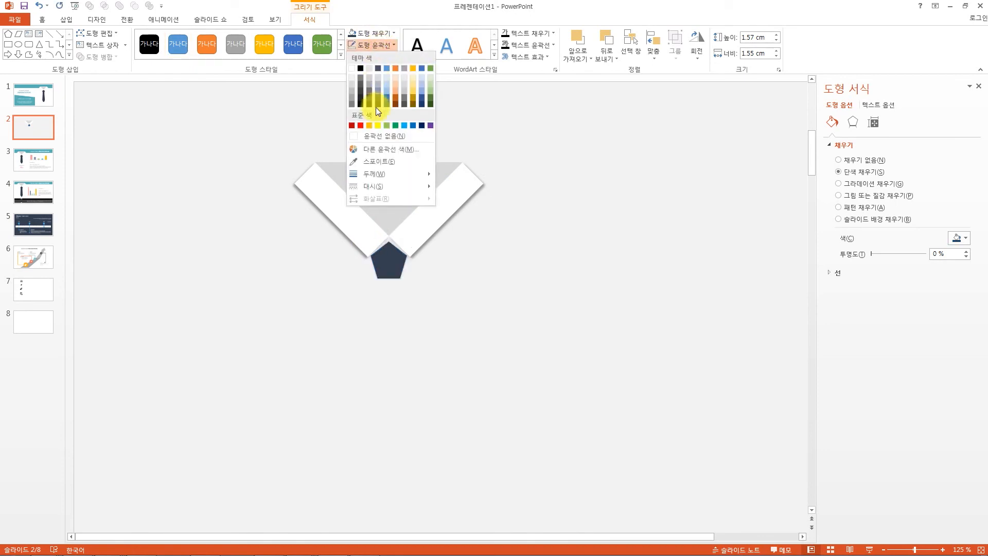
click(603, 159)
click(512, 291)
click(216, 300)
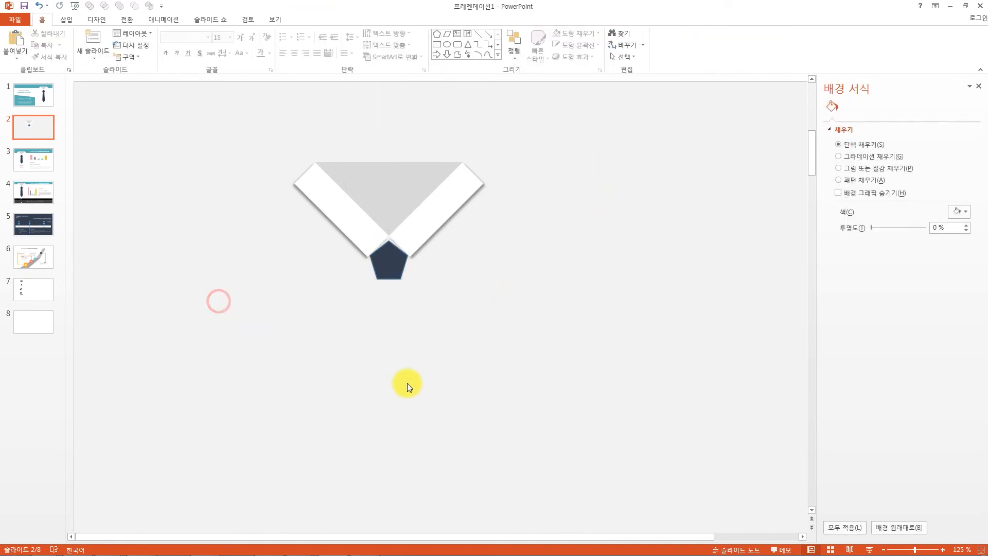
click(397, 264)
click(369, 312)
Draw a narrow trapezoid about 7.2 cm high and 1.69 cm wide, centered directly below the pentagon.
click(69, 19)
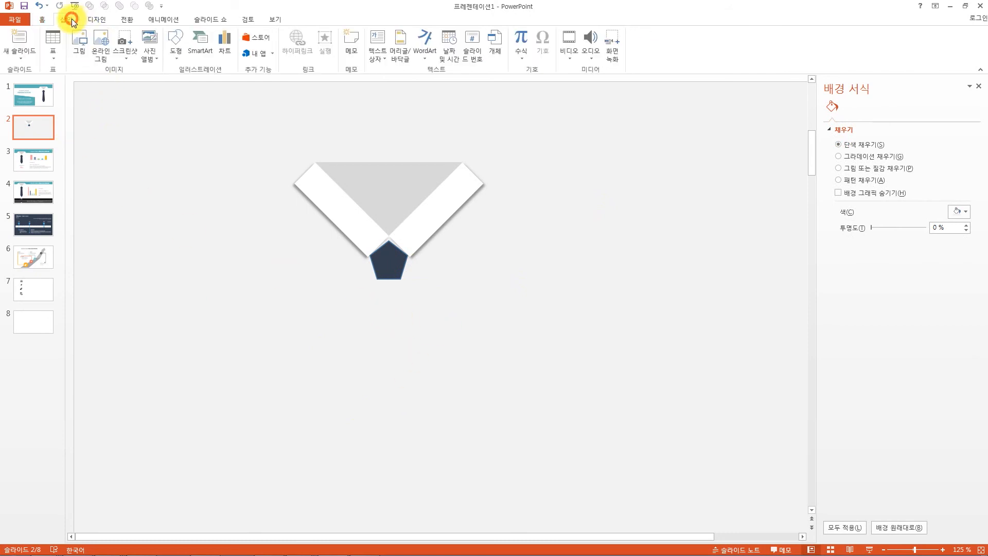
click(175, 49)
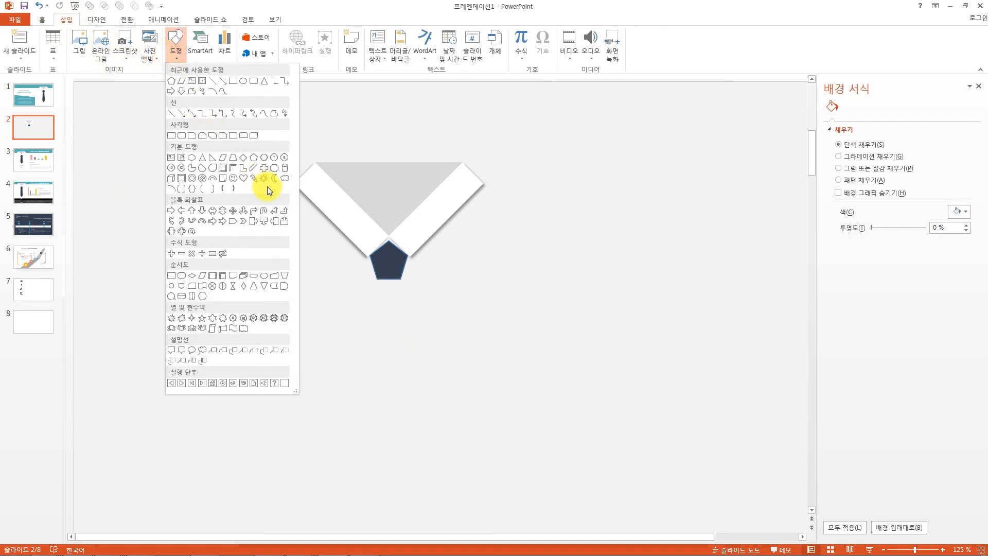
click(235, 160)
drag(373, 282, 413, 457)
drag(390, 382, 389, 380)
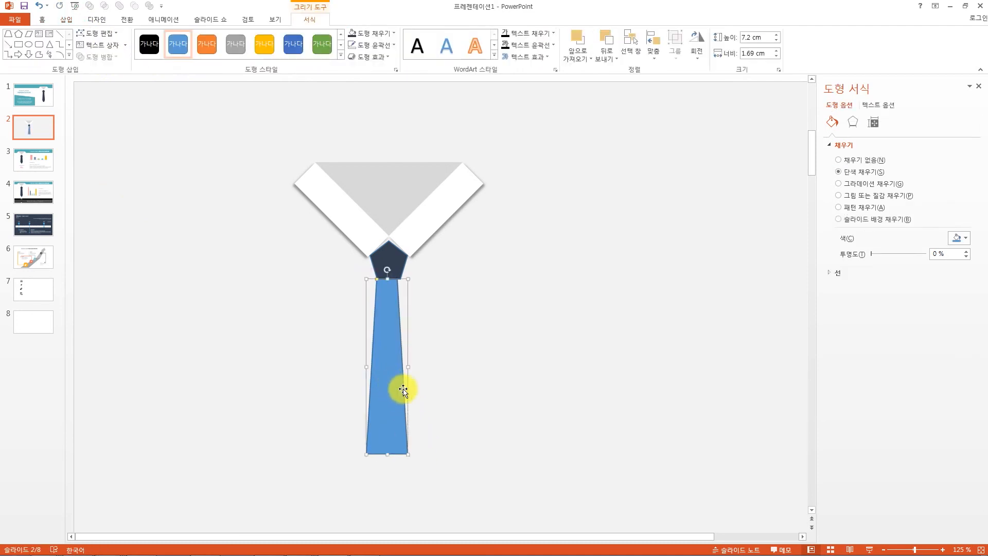
click(446, 369)
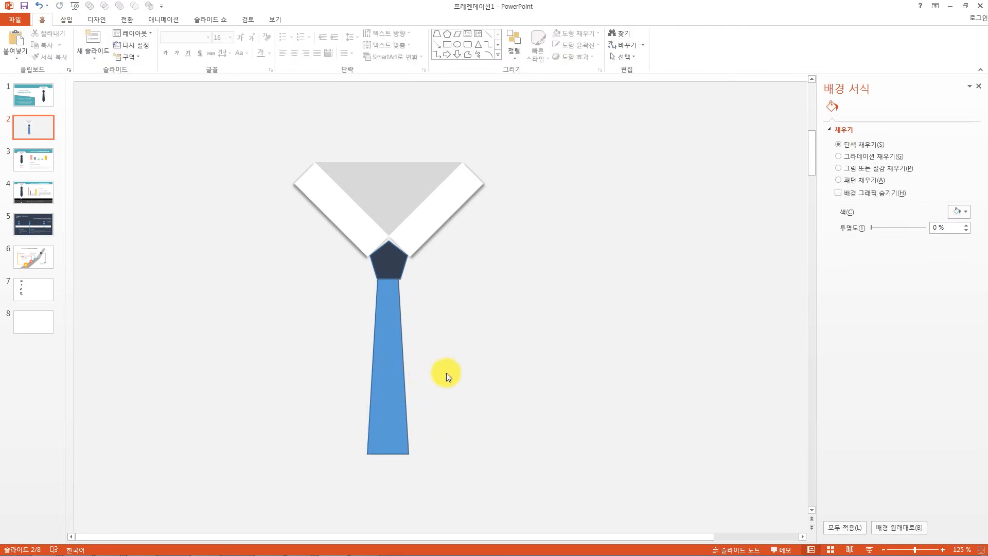
Duplicate the gray collar triangle and place the copy against the trapezoid's bottom edge.
scroll(446, 373, down, 1)
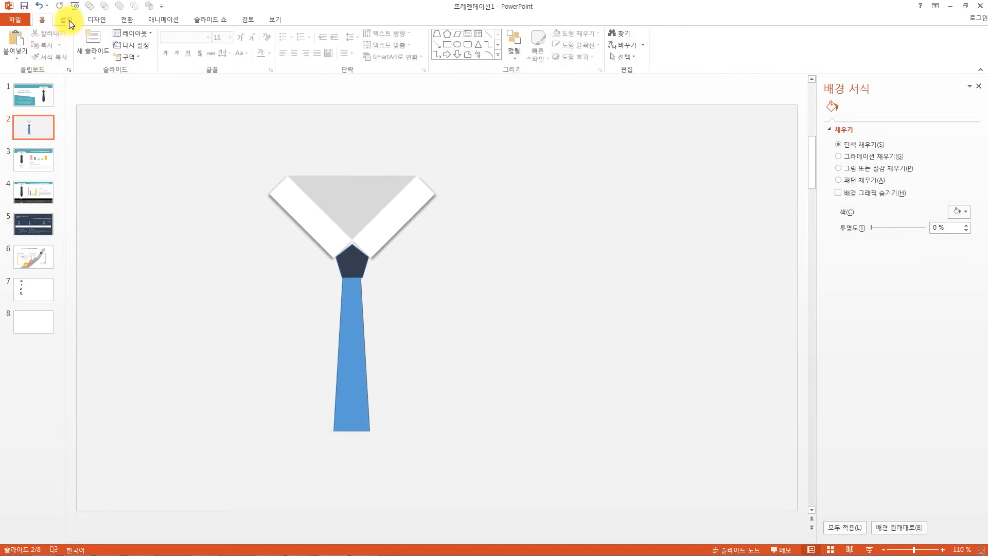
click(360, 196)
key(ctrl+c)
key(ctrl+v)
drag(359, 205, 395, 452)
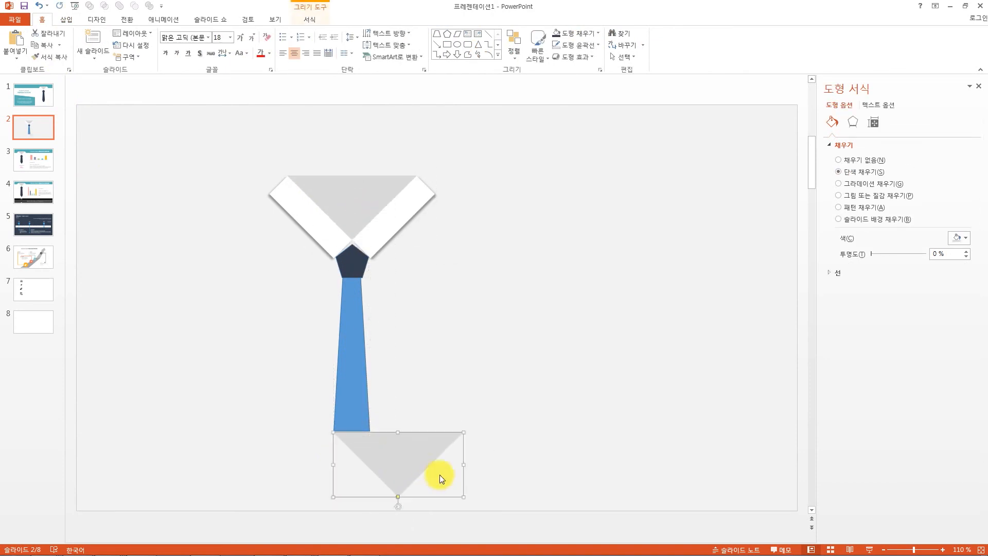
Fit the triangle copy to the trapezoid's base and fill all tie shapes with the knot's dark blue-gray.
drag(461, 495, 279, 232)
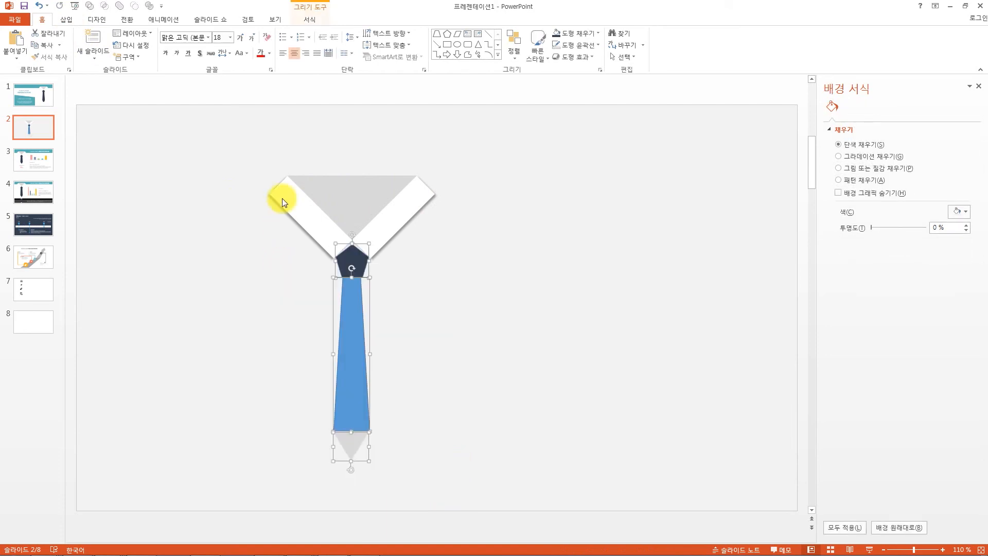
click(559, 34)
click(517, 327)
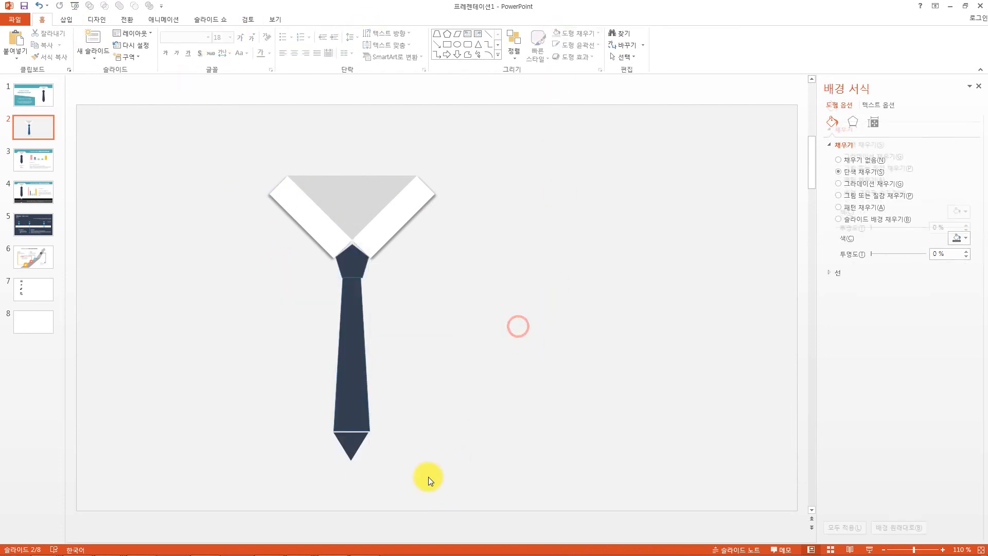
click(364, 439)
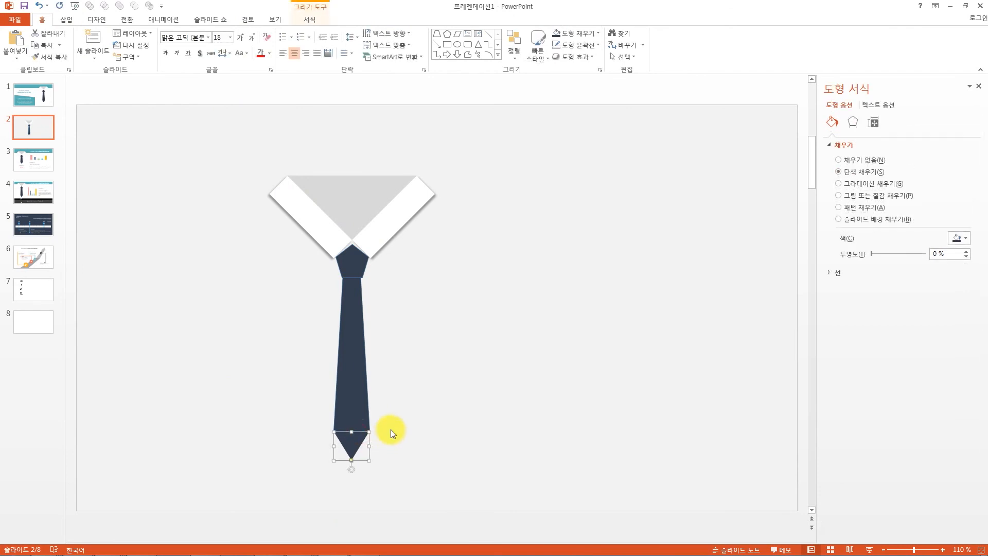
click(420, 425)
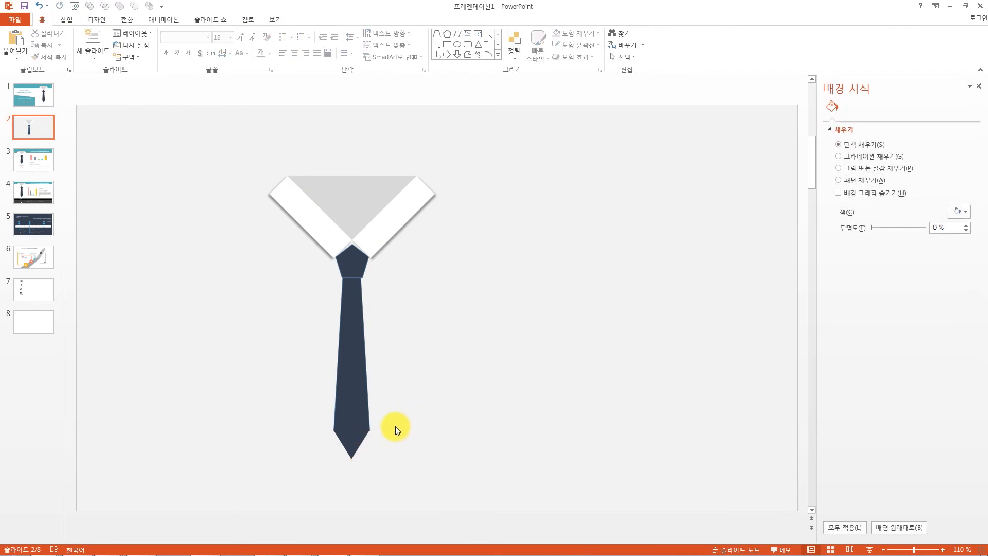
Give the pentagon, trapezoid and tip triangle of the tie a solid outline 6.5 pt wide.
drag(430, 482, 289, 229)
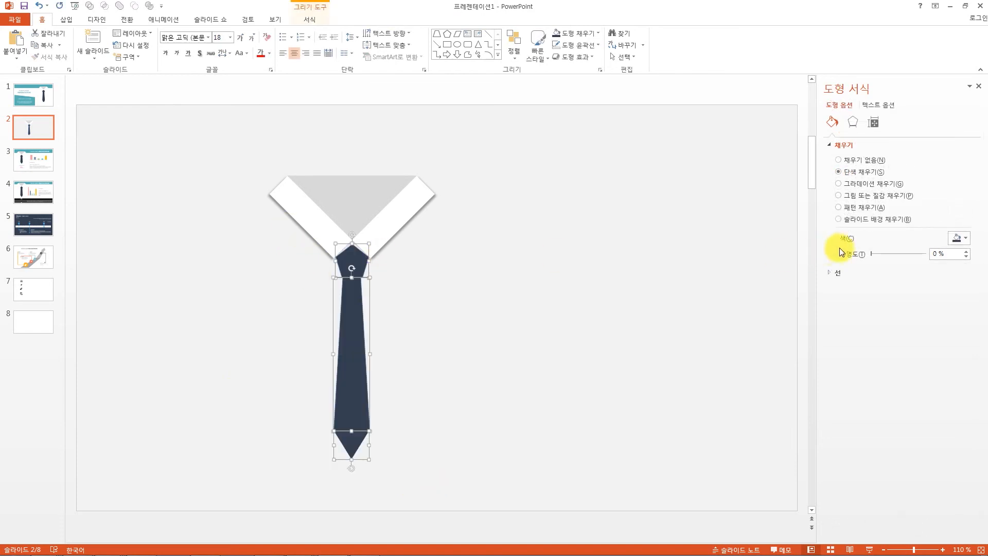
click(837, 273)
click(851, 298)
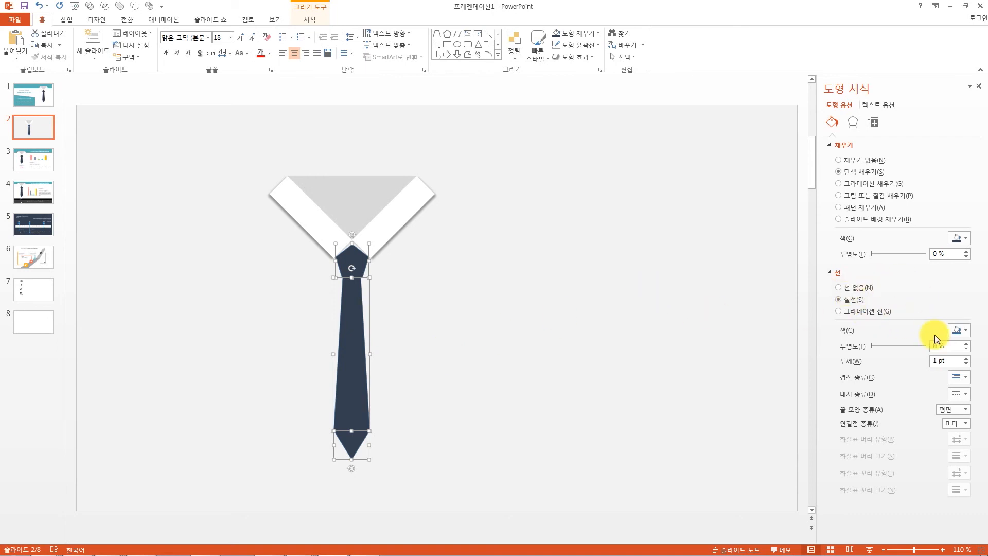
click(968, 359)
click(968, 358)
click(968, 358)
click(967, 358)
click(967, 359)
click(967, 358)
click(967, 358)
click(967, 358)
click(967, 358)
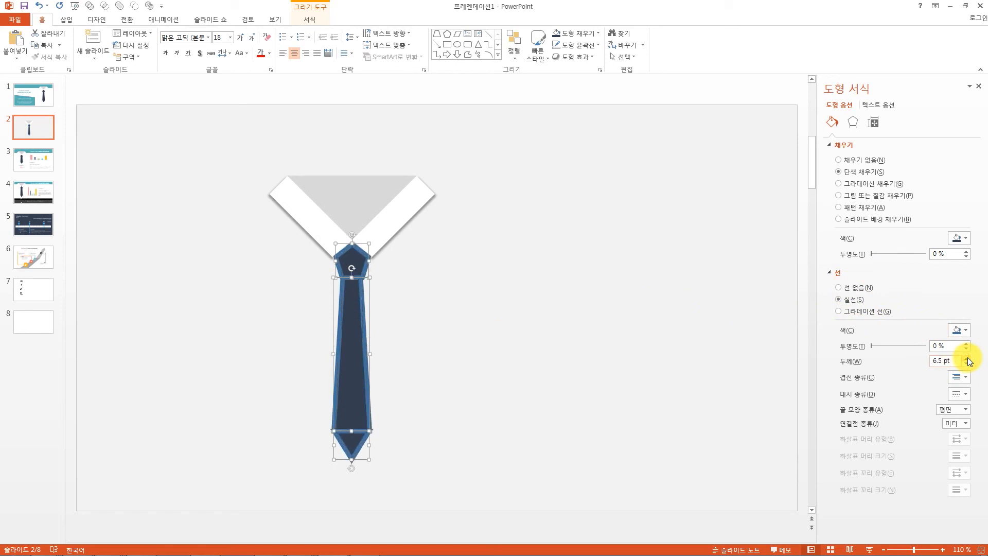
Set the outline join type of the three tie shapes to round.
click(967, 424)
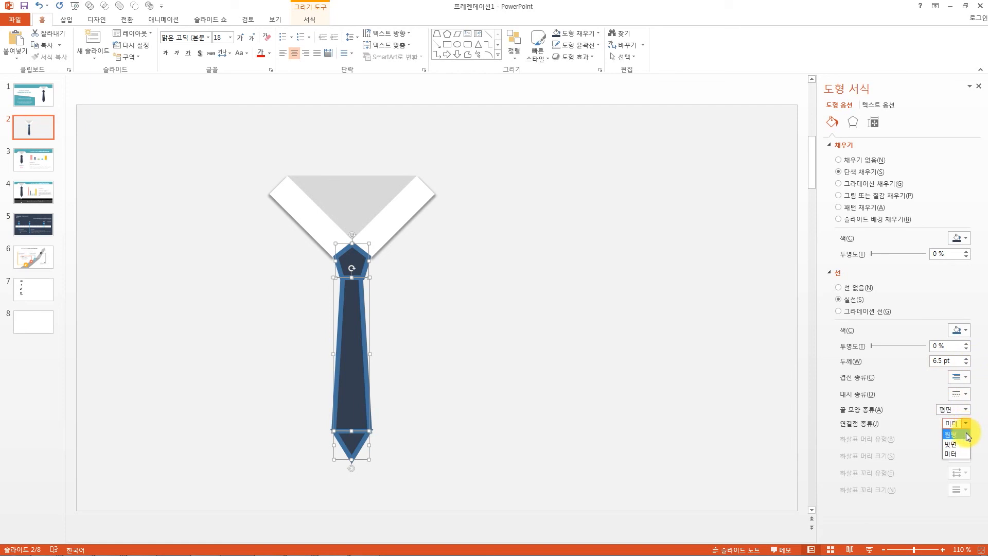
click(967, 435)
click(466, 358)
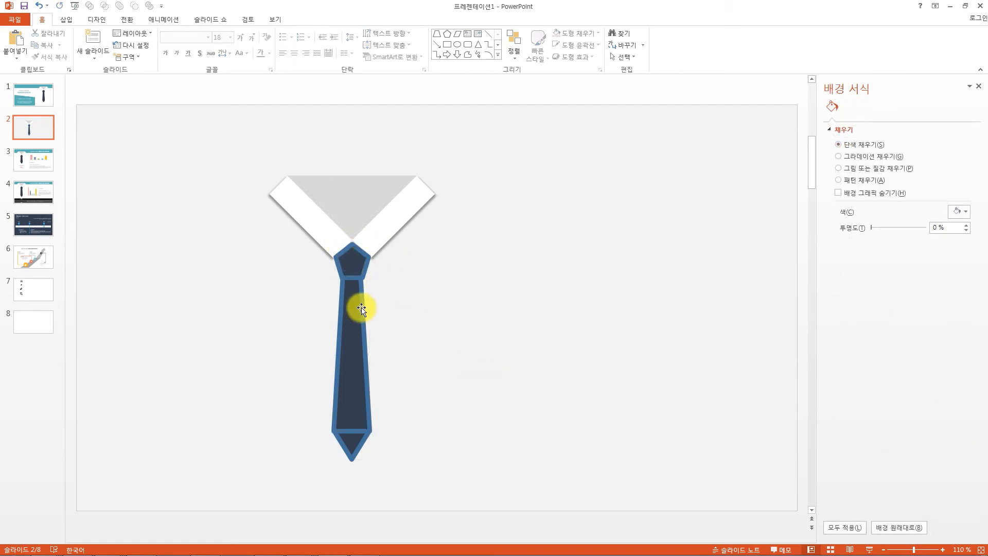
Place a copy of the tie's pentagon beside the knot and set its outline width to 1 pt.
scroll(325, 270, up, 1)
scroll(325, 266, up, 3)
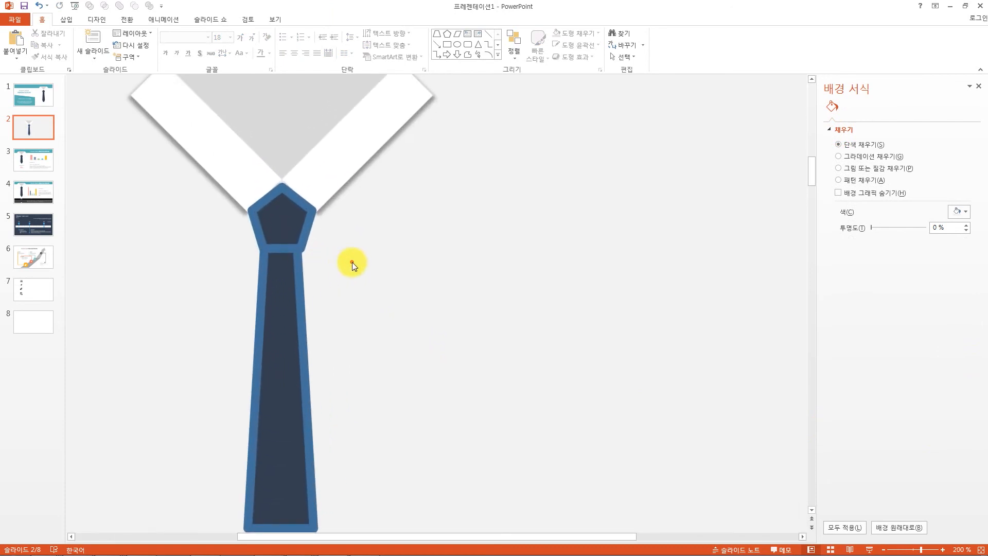
click(304, 209)
key(ctrl+c)
key(ctrl+v)
drag(293, 227, 381, 218)
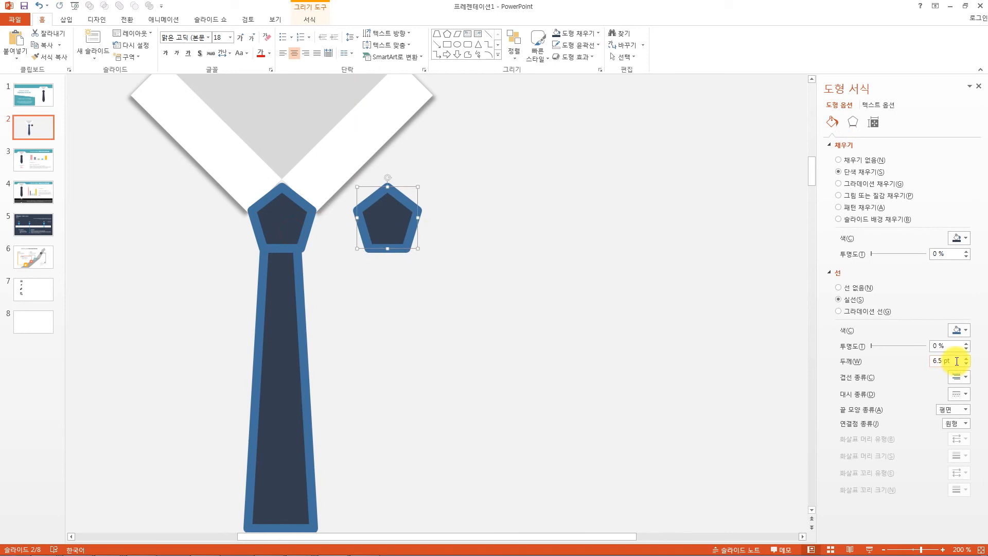
click(947, 361)
text(1)
key(Return)
click(444, 253)
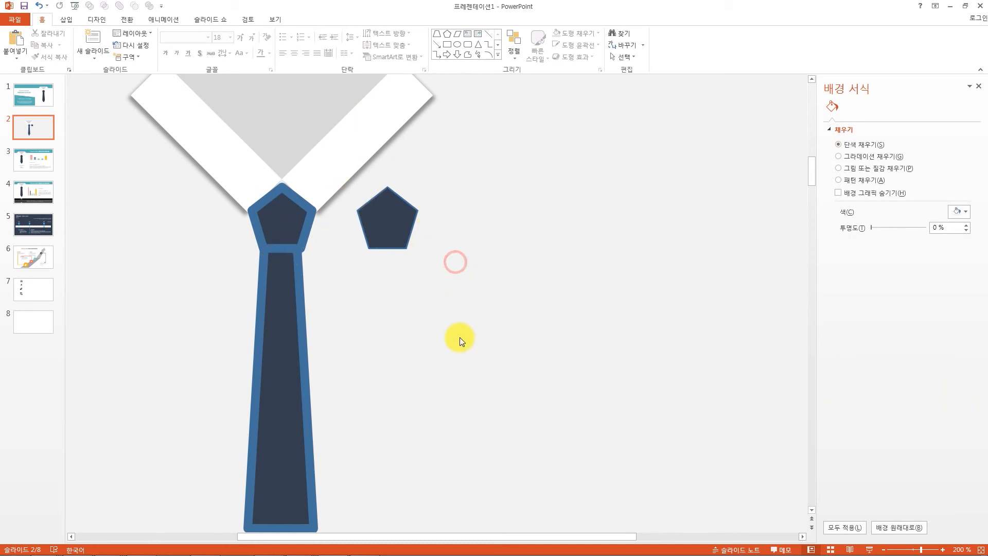
Set the outline of the three tie shapes to 19.5 pt wide in the same dark blue-gray as their fill.
ctrl+scroll(459, 338, down, 5)
drag(393, 496, 288, 213)
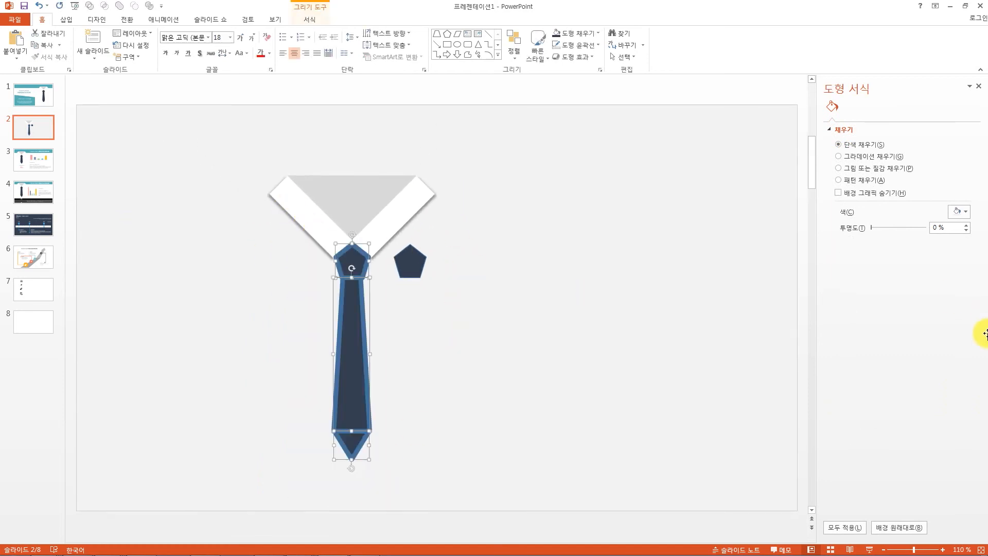
click(945, 360)
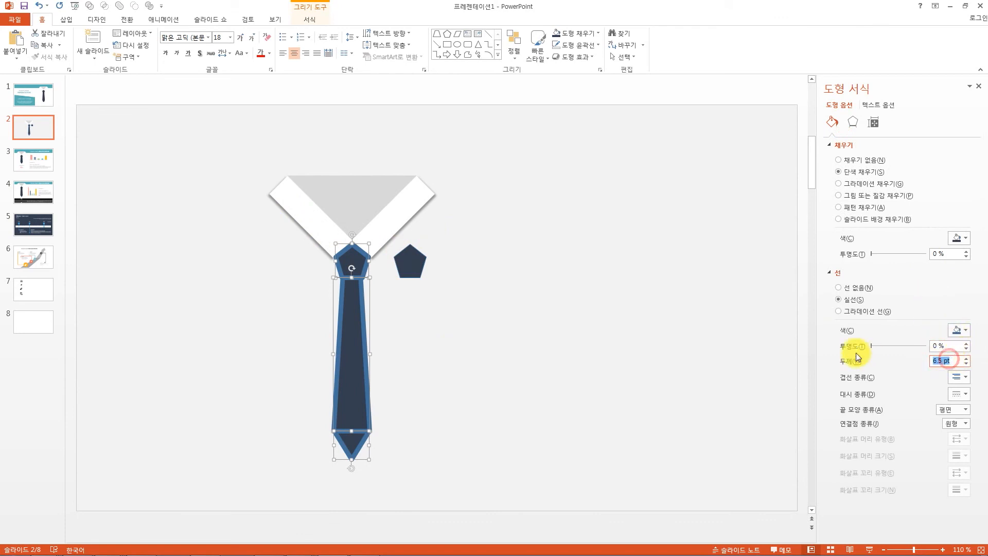
text(30)
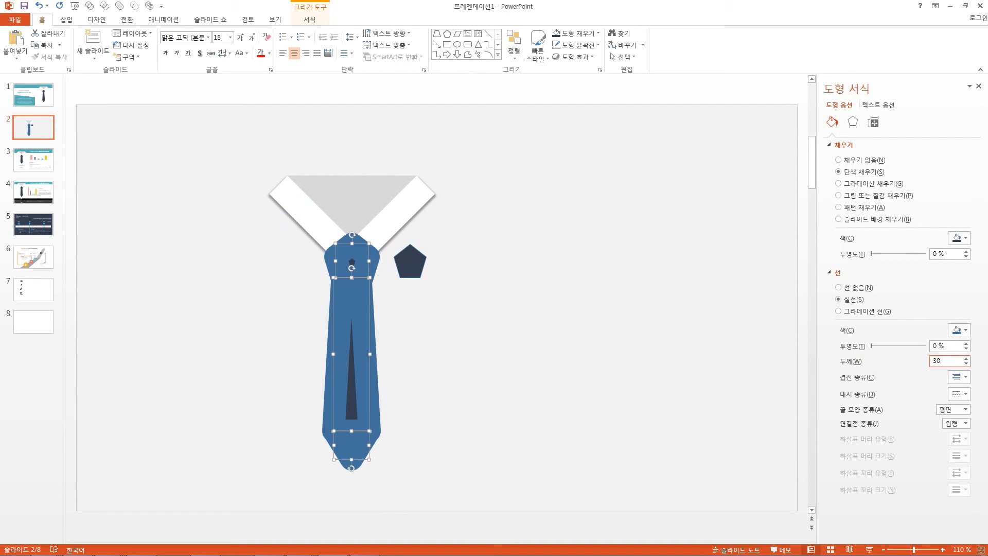
click(967, 365)
click(966, 364)
click(966, 365)
click(966, 364)
click(967, 365)
click(966, 365)
click(966, 365)
click(967, 364)
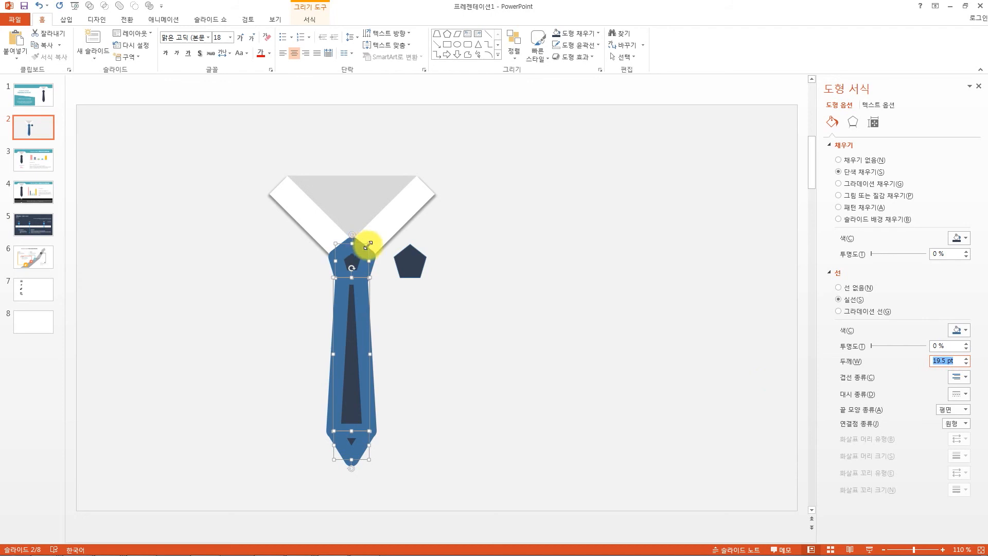
click(961, 328)
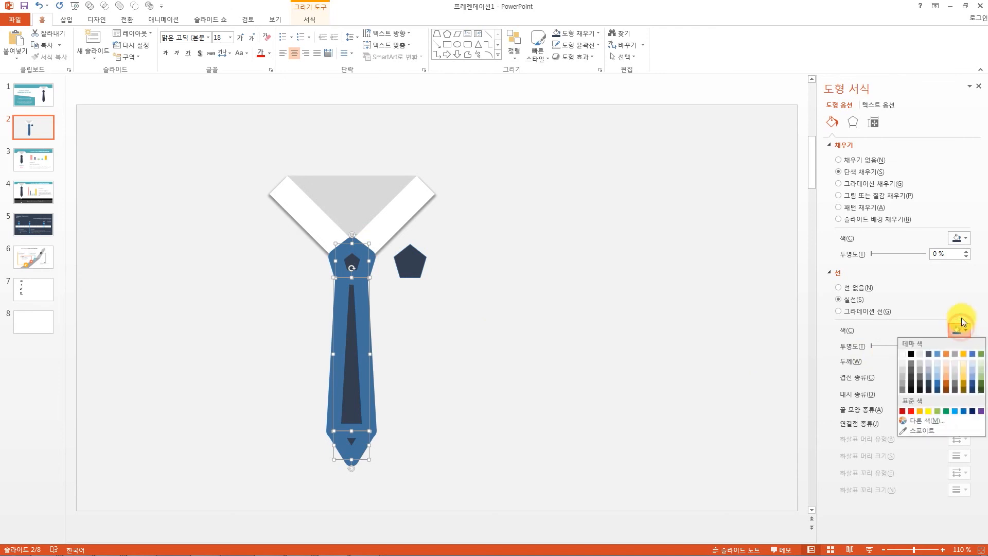
click(930, 382)
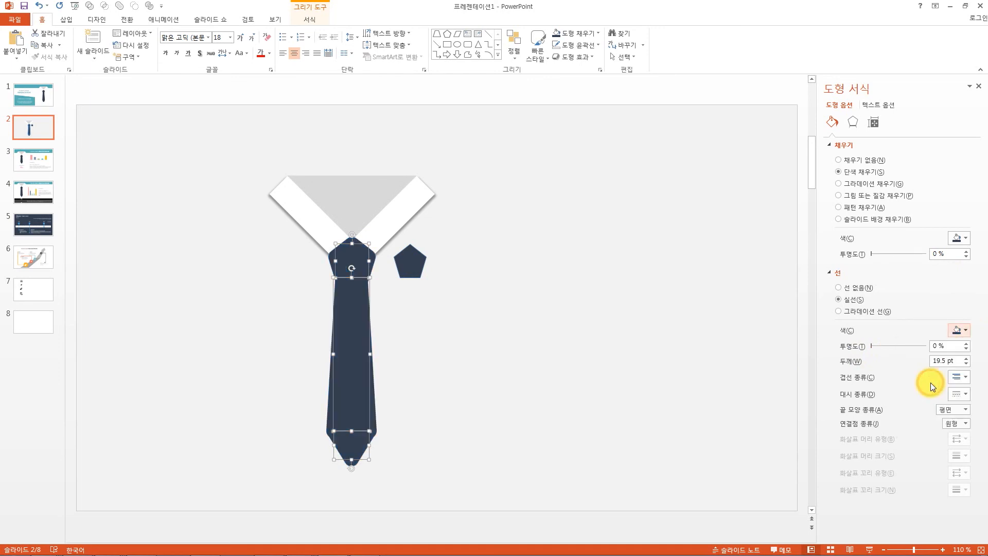
Delete the spare pentagon beside the tie.
click(552, 384)
drag(499, 393, 399, 246)
key(Delete)
Group the three tie shapes and fit the slightly reduced group centered under the collar.
drag(403, 476, 309, 243)
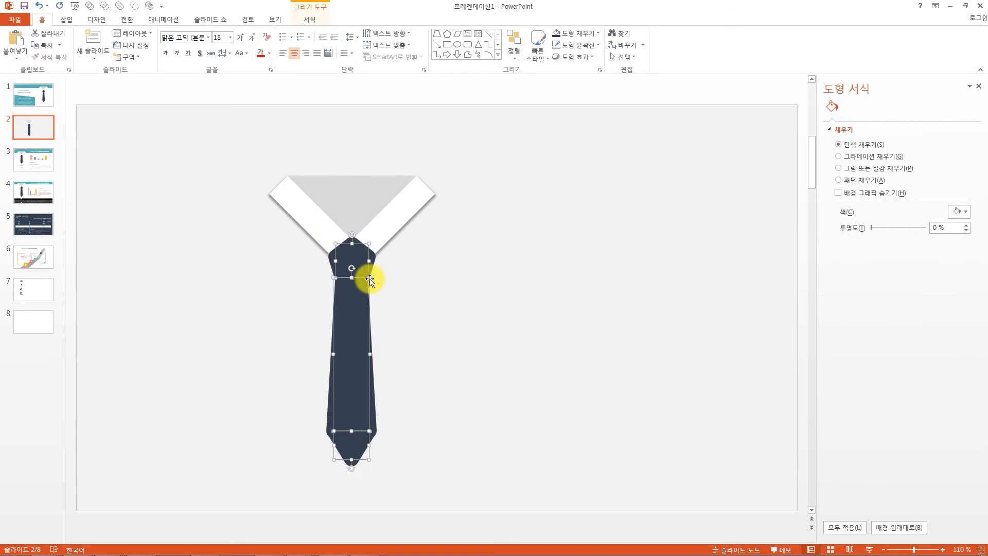
right_click(359, 311)
mouse_move(412, 371)
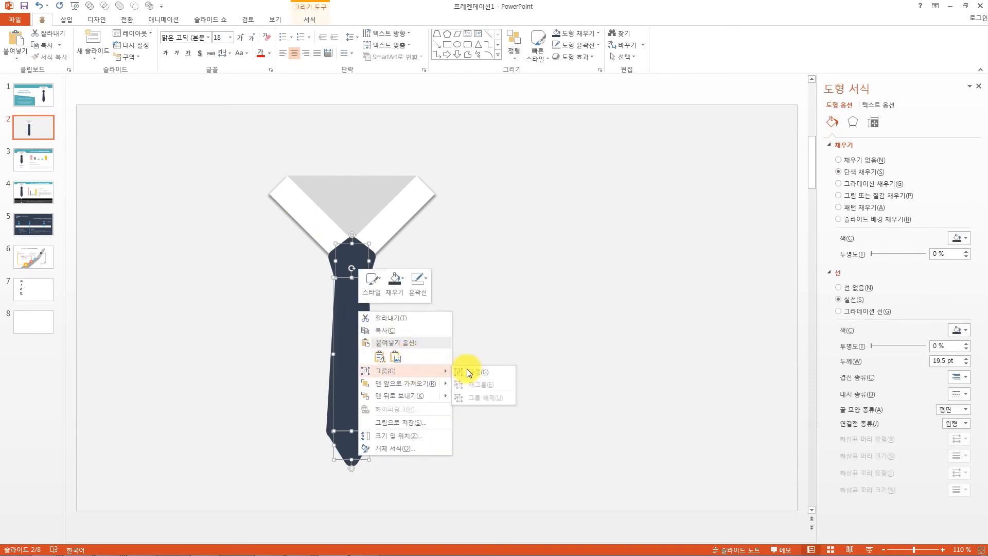
click(469, 371)
drag(363, 439, 361, 429)
drag(342, 304, 345, 310)
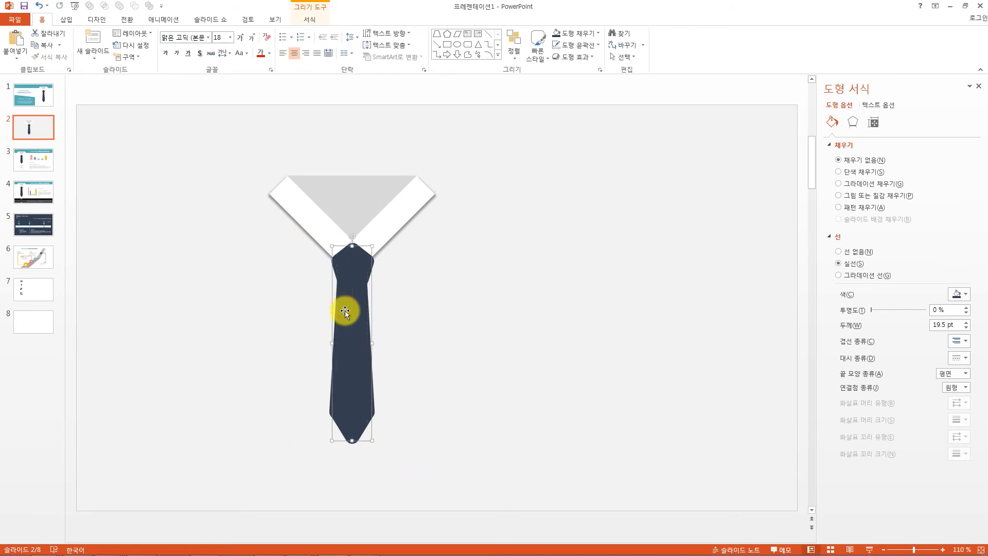
Send the tie group to the back, behind the collar strips.
right_click(345, 310)
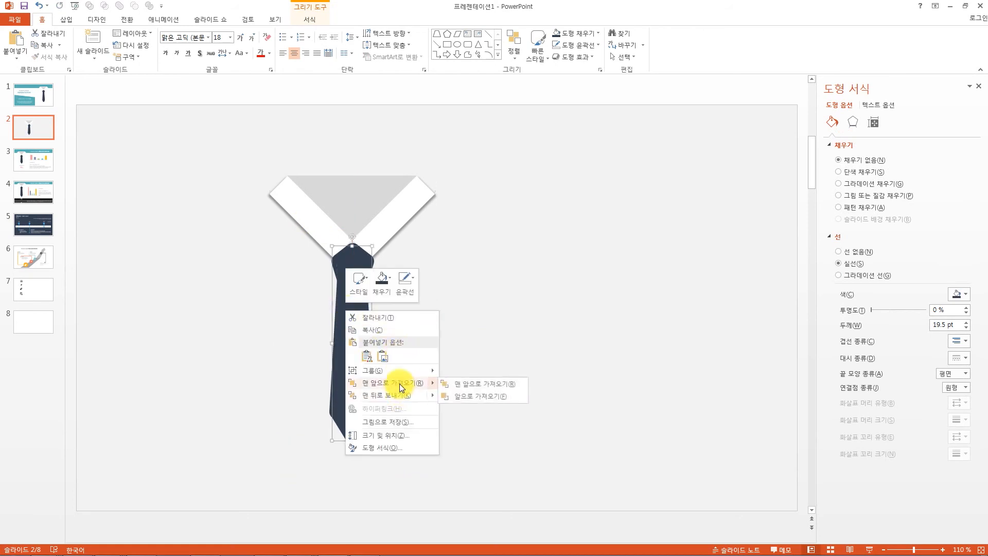
mouse_move(391, 395)
click(470, 396)
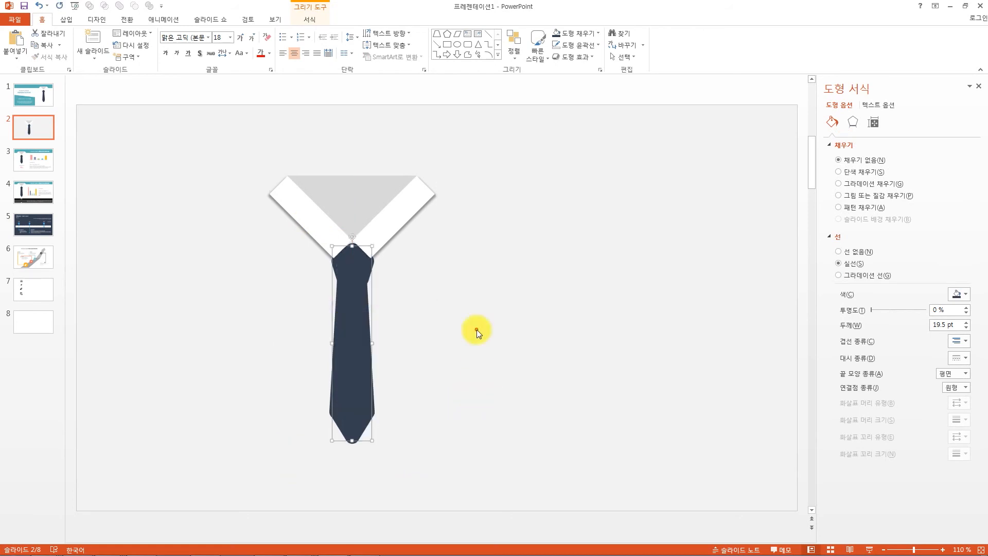
click(288, 373)
scroll(268, 381, down, 1)
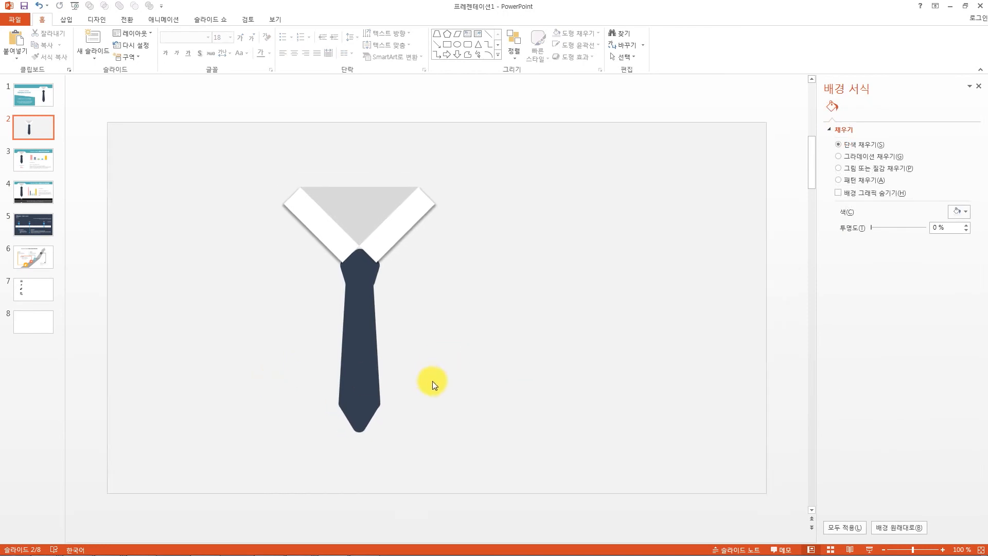
scroll(453, 366, down, 3)
click(593, 287)
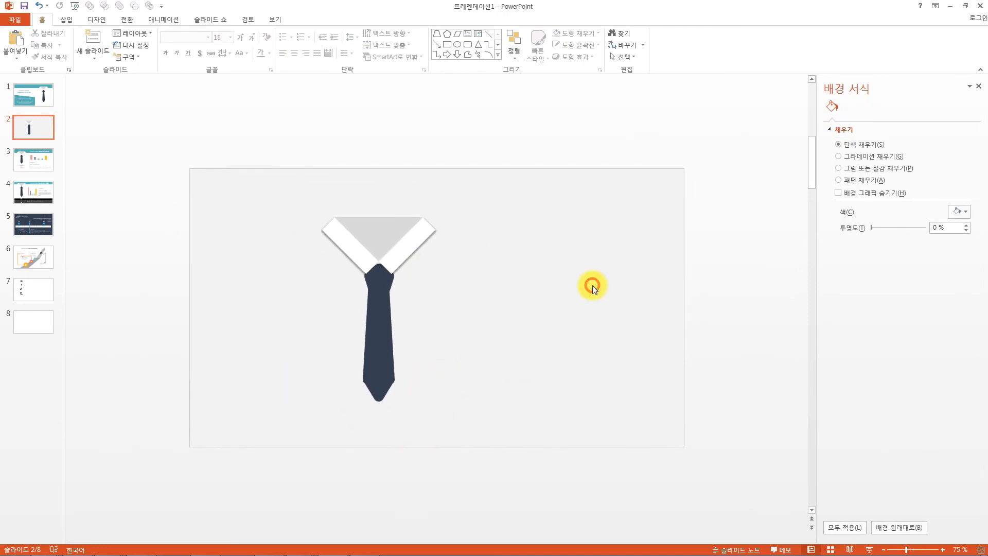
Move the complete collar and tie artwork horizontally to the right part of the slide.
click(383, 280)
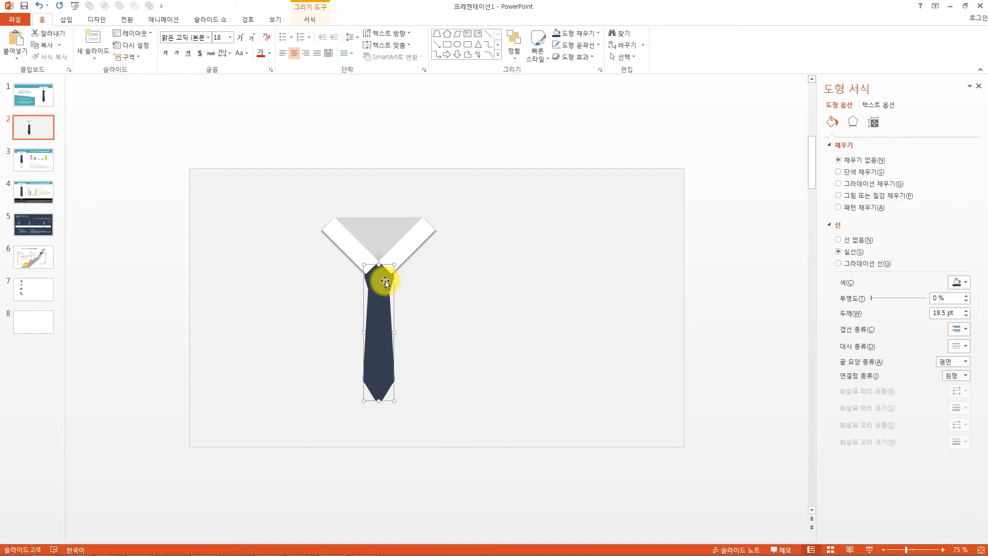
click(497, 307)
drag(551, 439, 249, 160)
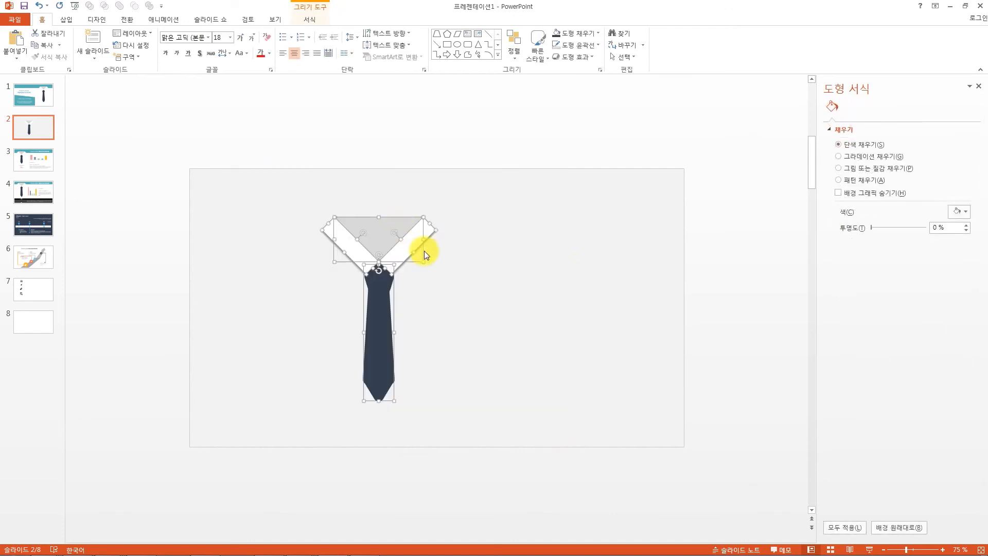
drag(418, 230, 614, 233)
click(637, 303)
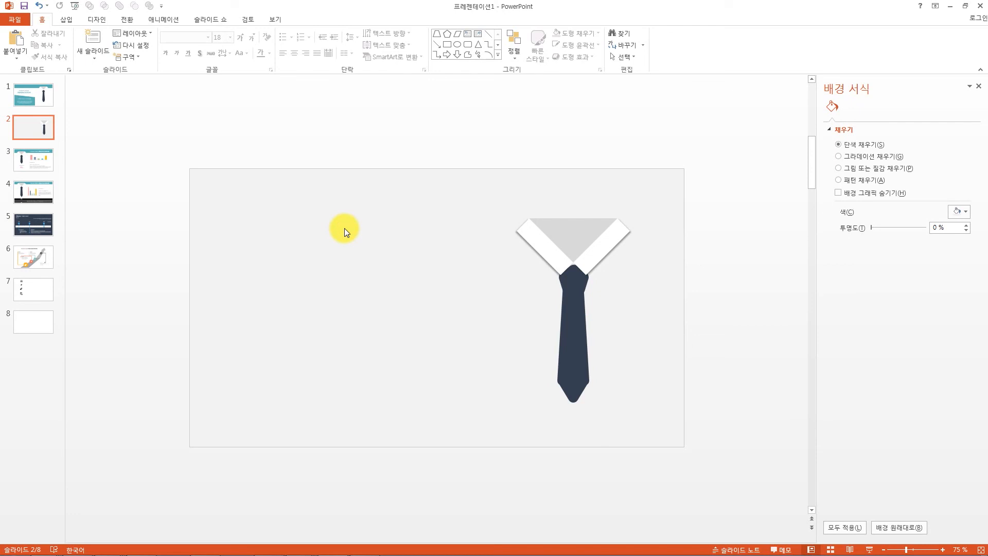
Set the slide background to solid white.
right_click(377, 336)
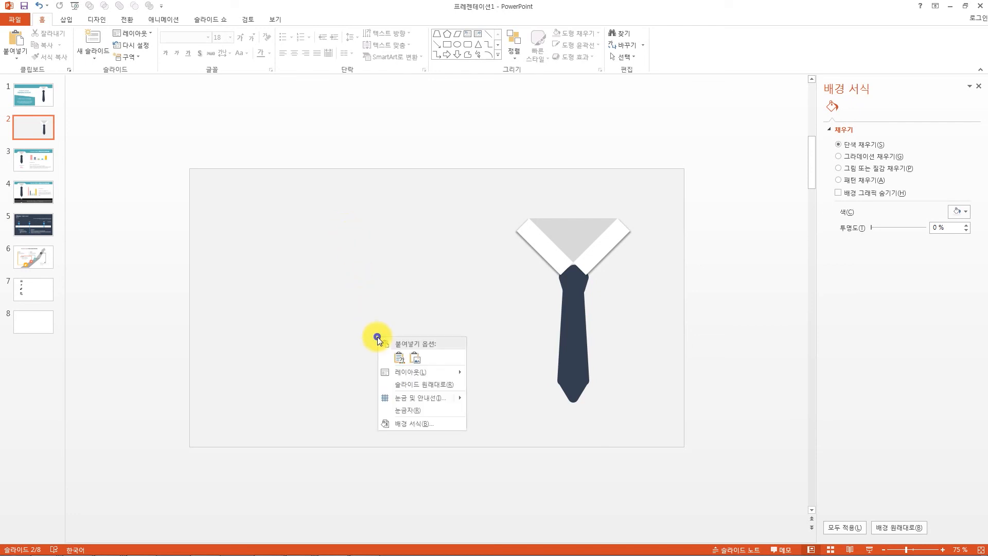
click(268, 355)
click(67, 20)
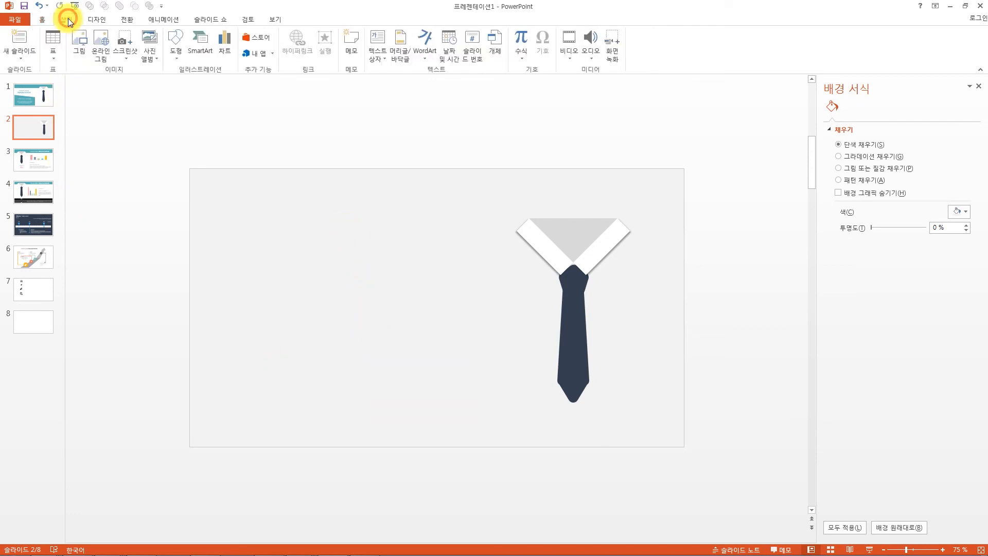
right_click(306, 287)
click(356, 372)
scroll(355, 416, up, 4)
right_click(235, 230)
click(266, 320)
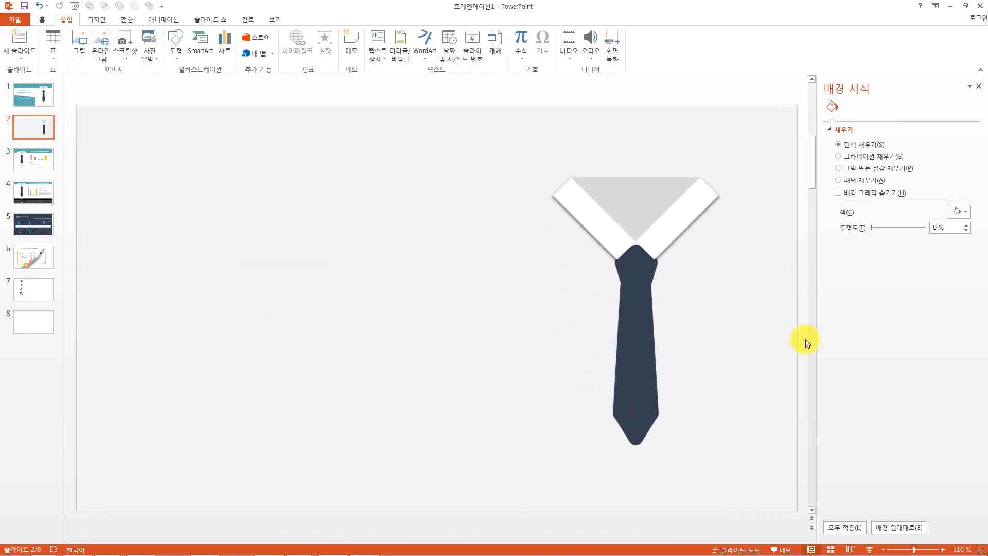
click(959, 211)
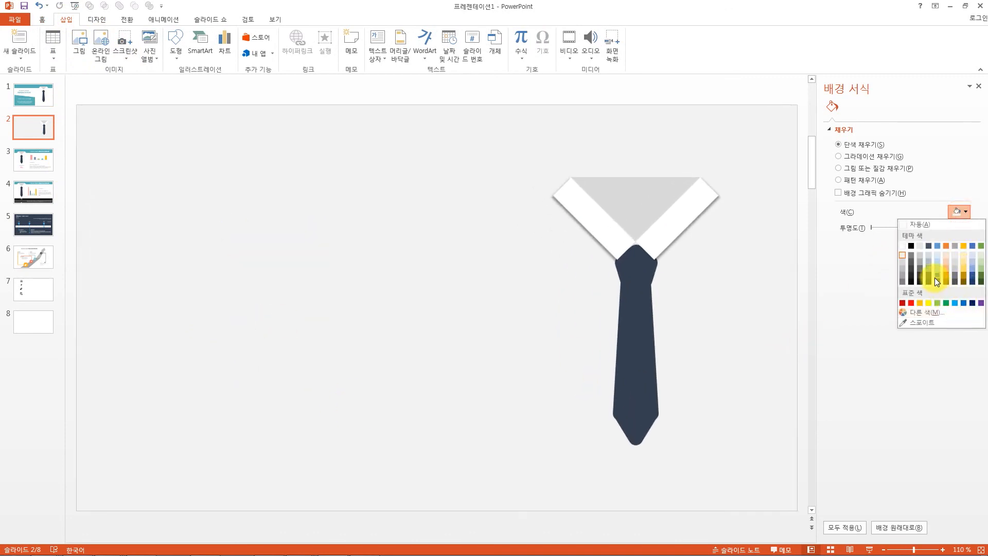
click(903, 246)
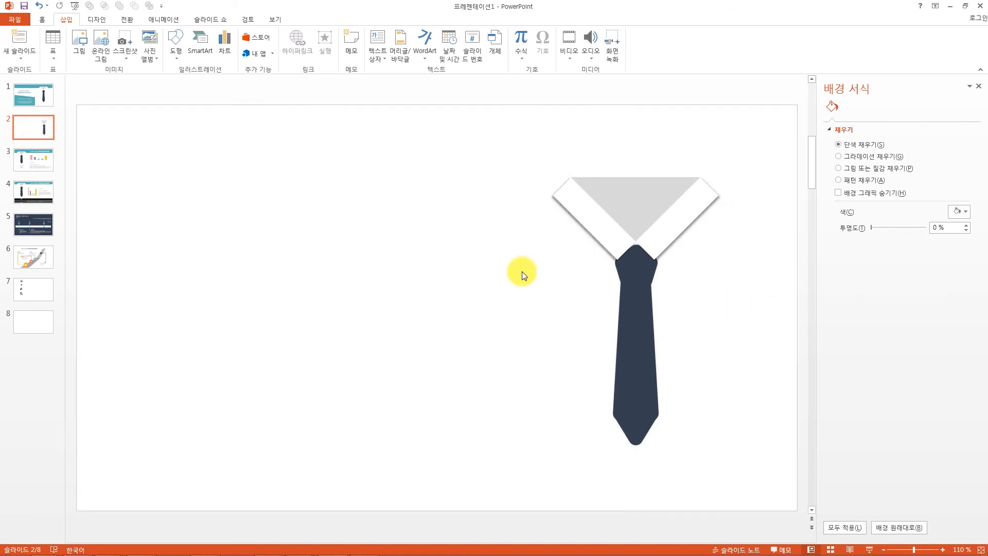
Draw a full-width rectangle about 33.9 cm wide and 4.4 cm high along the slide's top edge.
scroll(479, 286, down, 1)
click(273, 191)
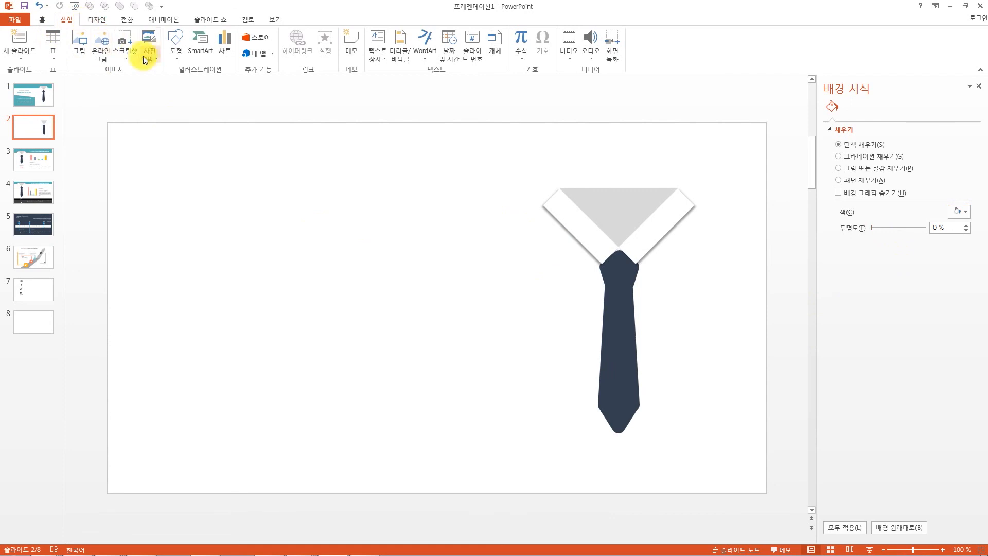
click(176, 45)
click(242, 81)
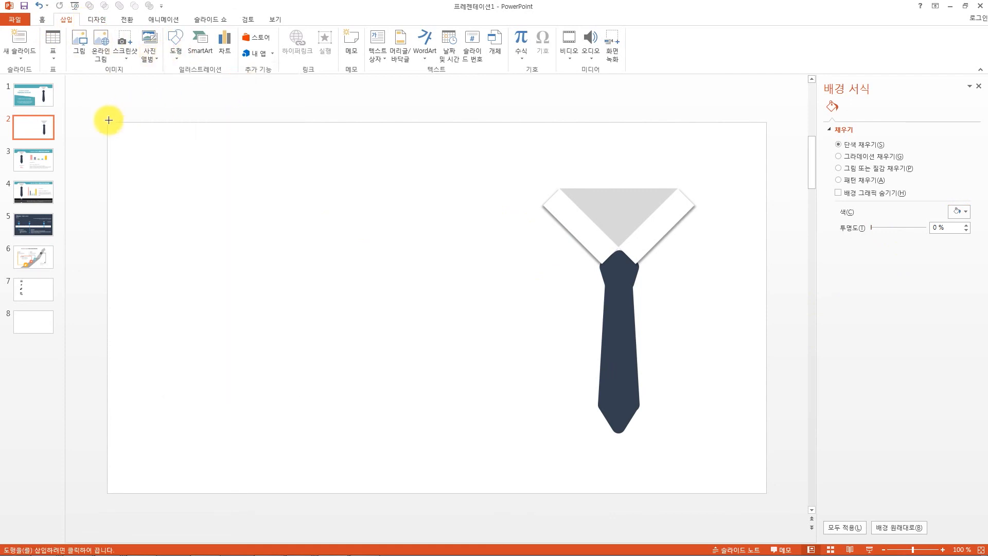
mouse_move(108, 122)
mouse_down()
mouse_move(410, 185)
mouse_move(761, 218)
mouse_move(766, 208)
mouse_up()
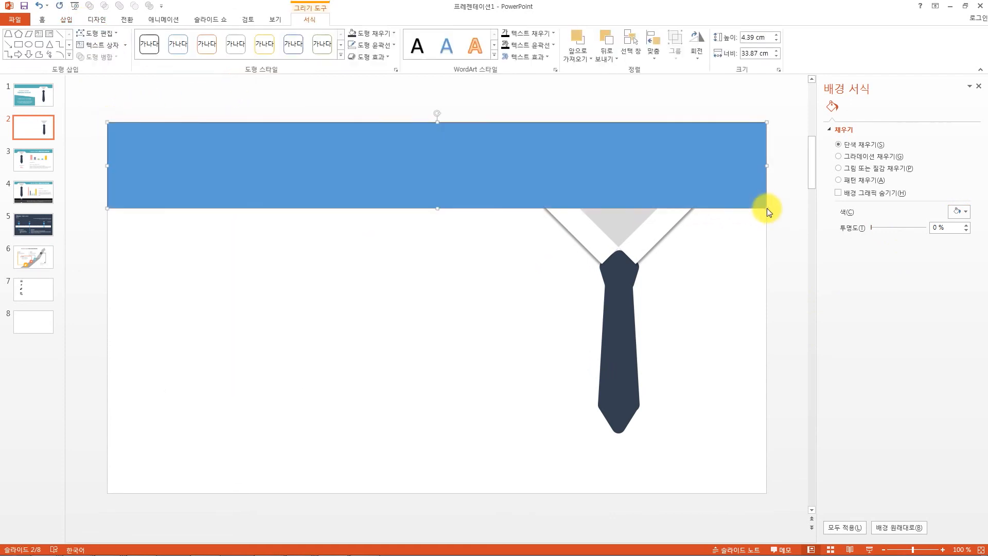
Send the header rectangle to the back, behind the collar, and remove its outline.
right_click(677, 164)
mouse_move(726, 276)
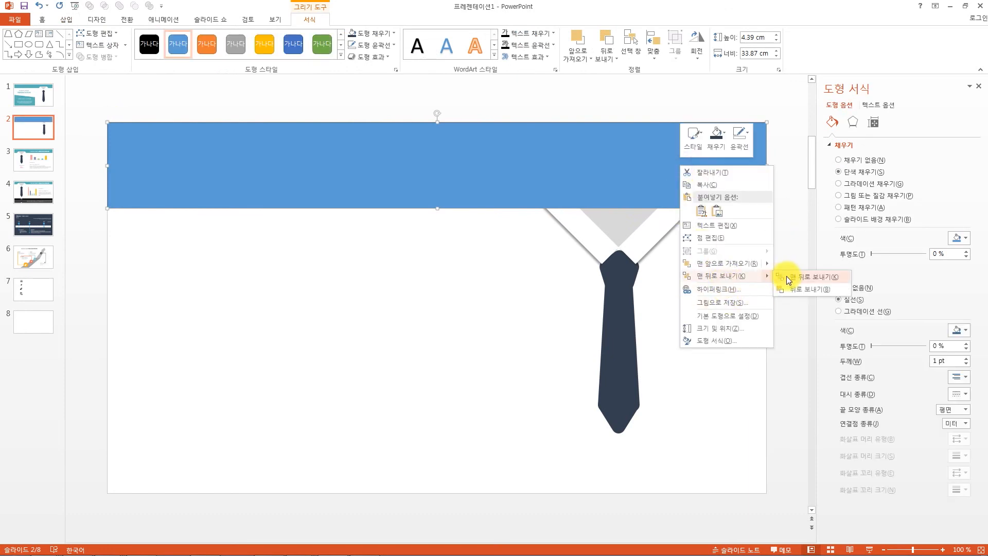
click(786, 276)
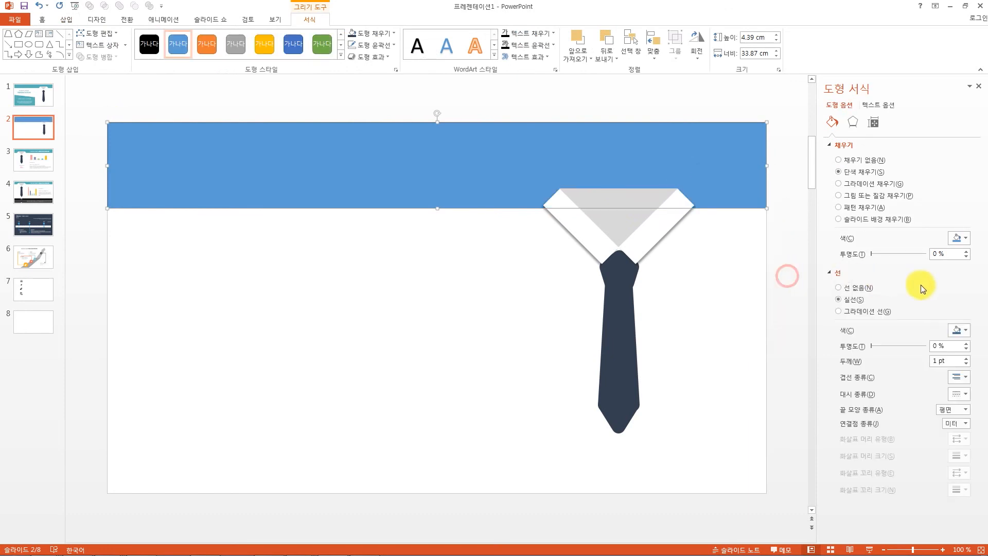
click(857, 287)
Fill the header rectangle with the light blue-gray theme color.
click(959, 239)
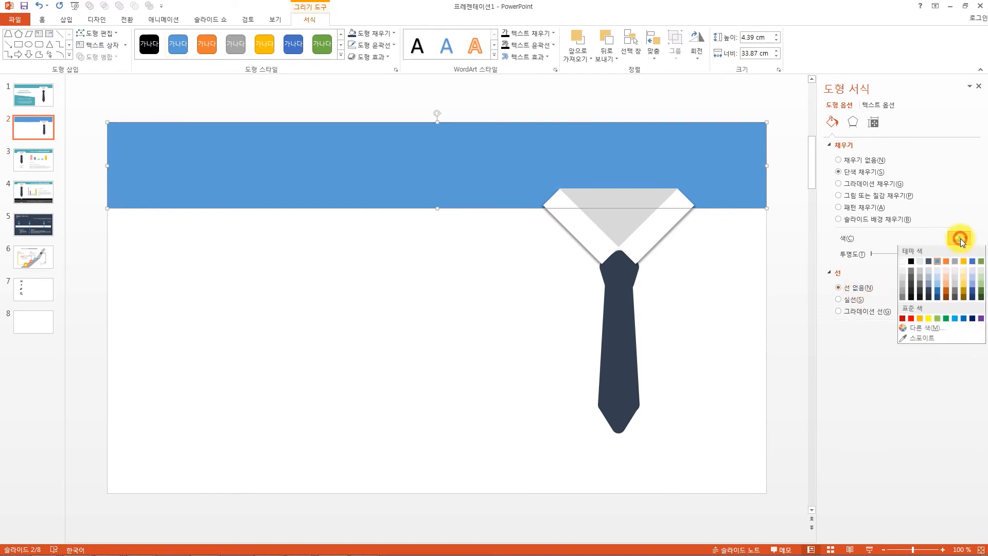
click(931, 282)
click(771, 289)
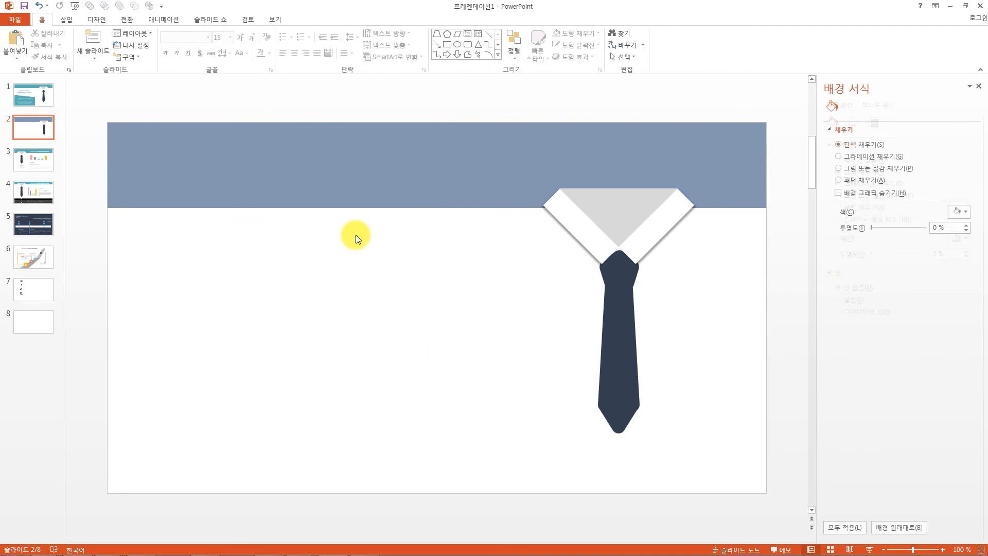
Look up the RGB values of the teal fill used by the slanted panel on slide 1.
click(29, 87)
right_click(232, 143)
click(137, 345)
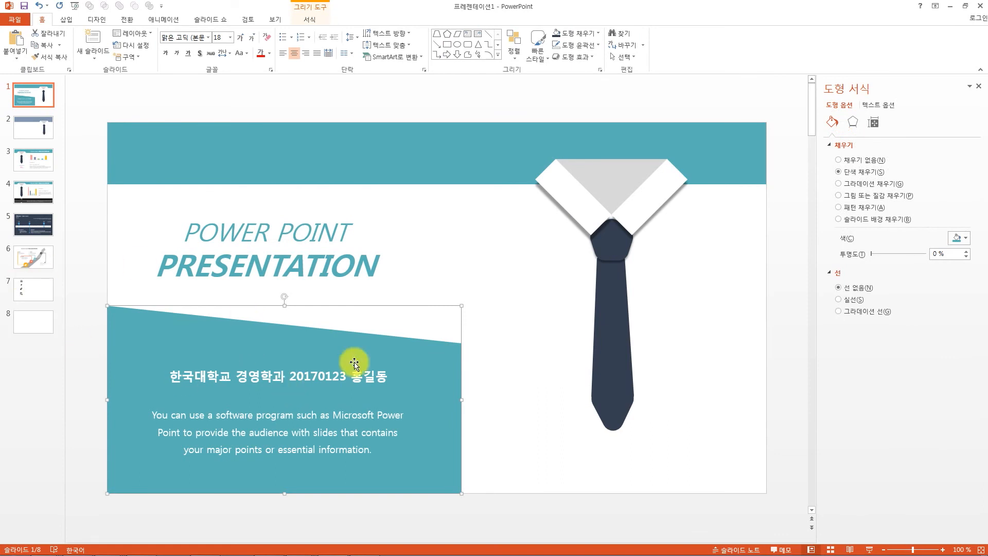
click(966, 237)
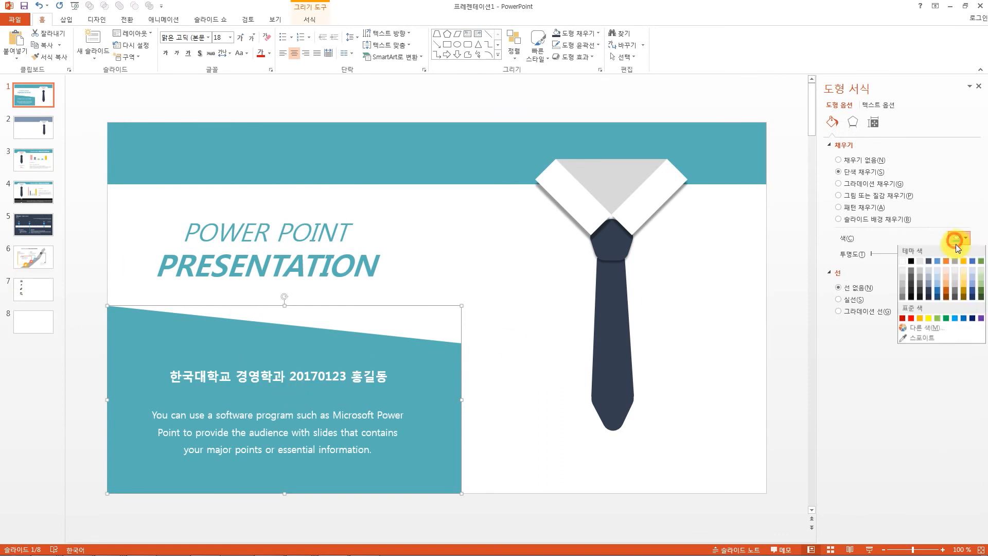
click(966, 329)
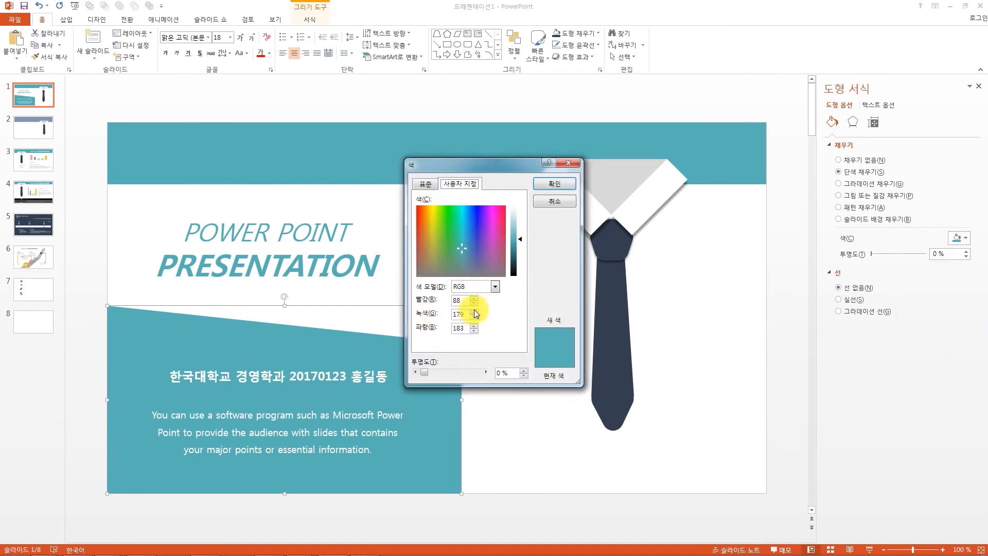
click(557, 205)
Fill the header rectangle on slide 2 with the custom teal color RGB 88, 179, 183.
click(41, 125)
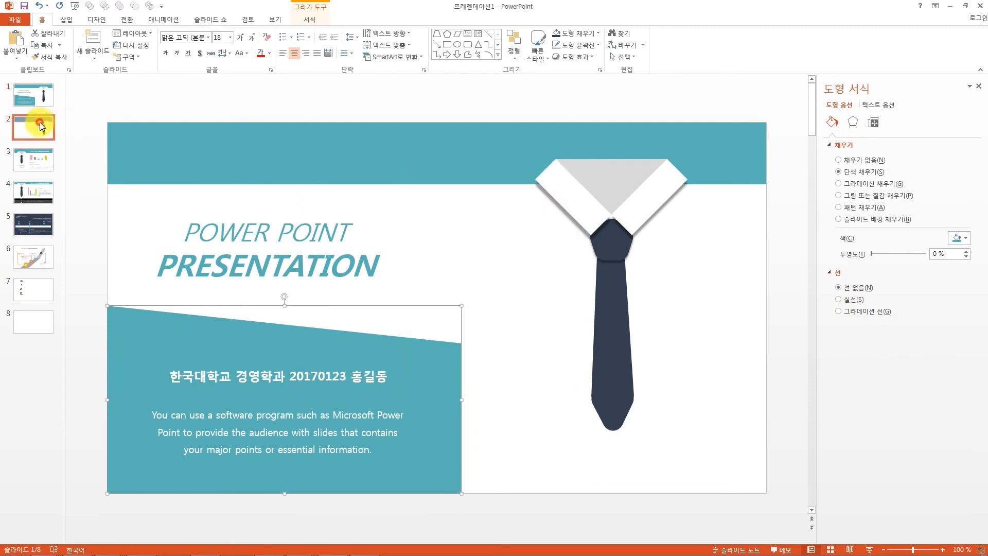
click(340, 184)
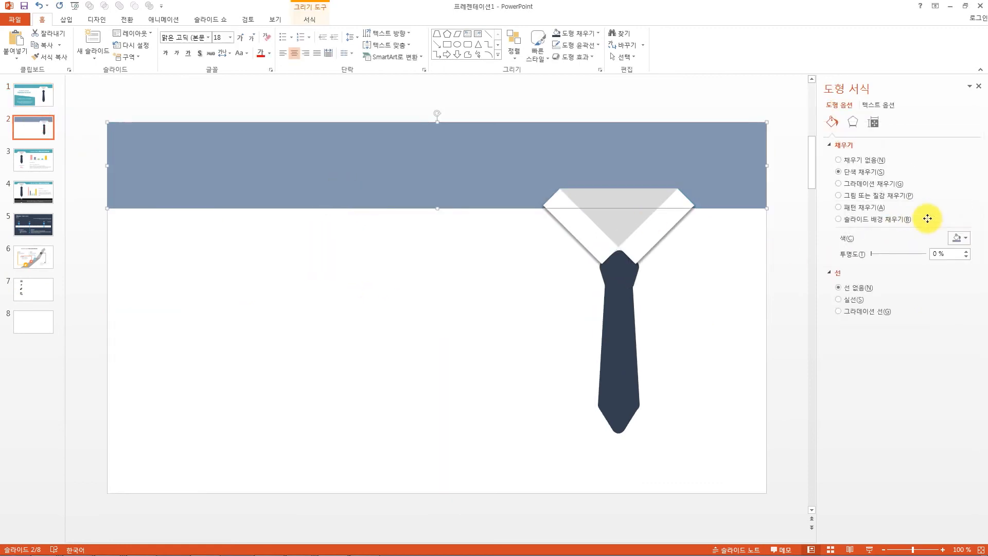
click(959, 238)
click(923, 331)
double_click(461, 300)
text(88)
key(Tab)
text(179)
key(Tab)
text(183)
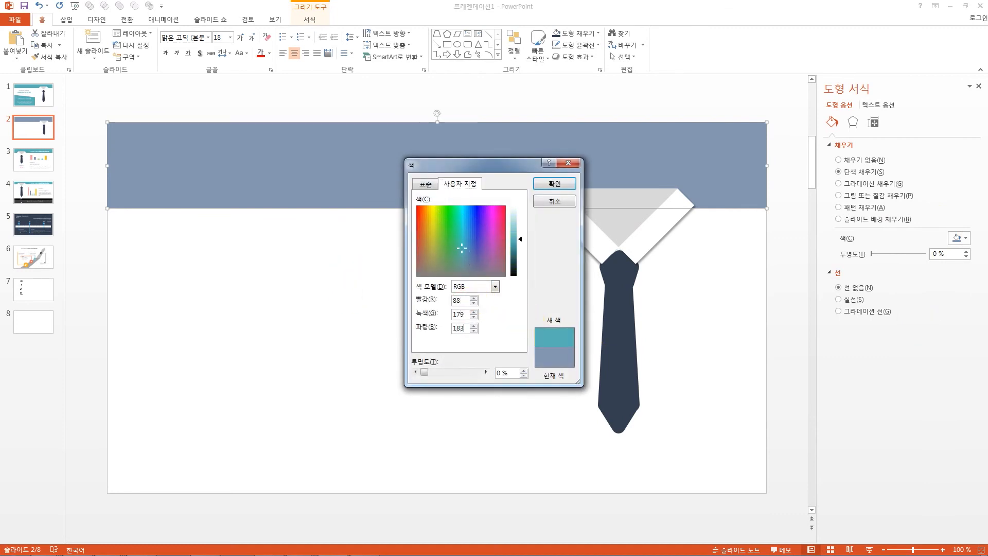
key(Return)
click(347, 271)
scroll(545, 351, down, 3)
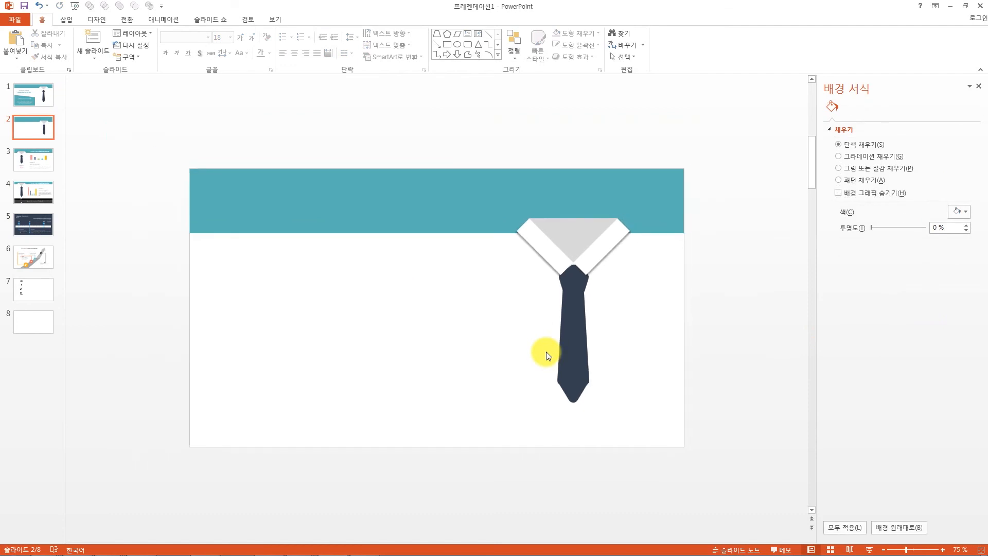